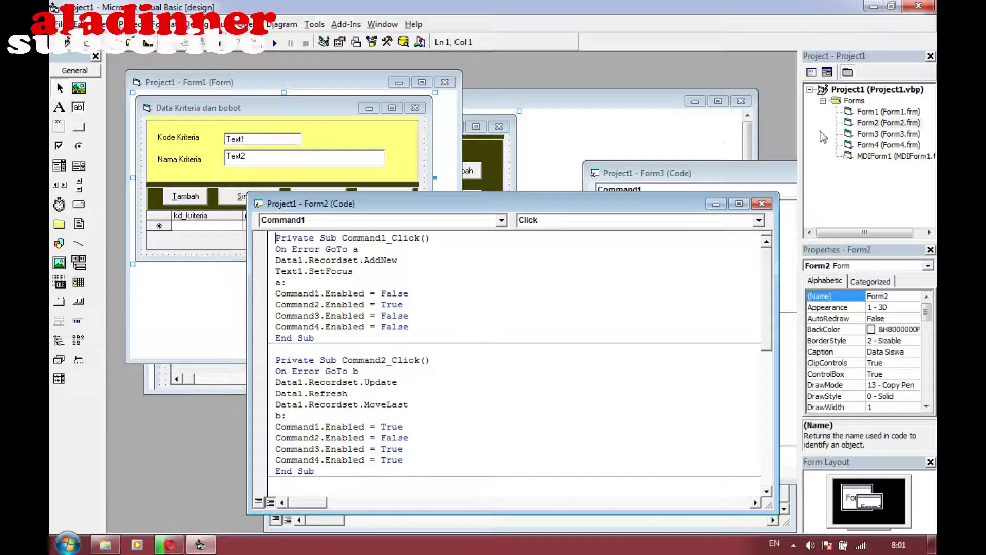
Run the TOPSIS project, reposition its title window, and open its File menu
{"action": "left_click", "coordinate": [274, 44]}
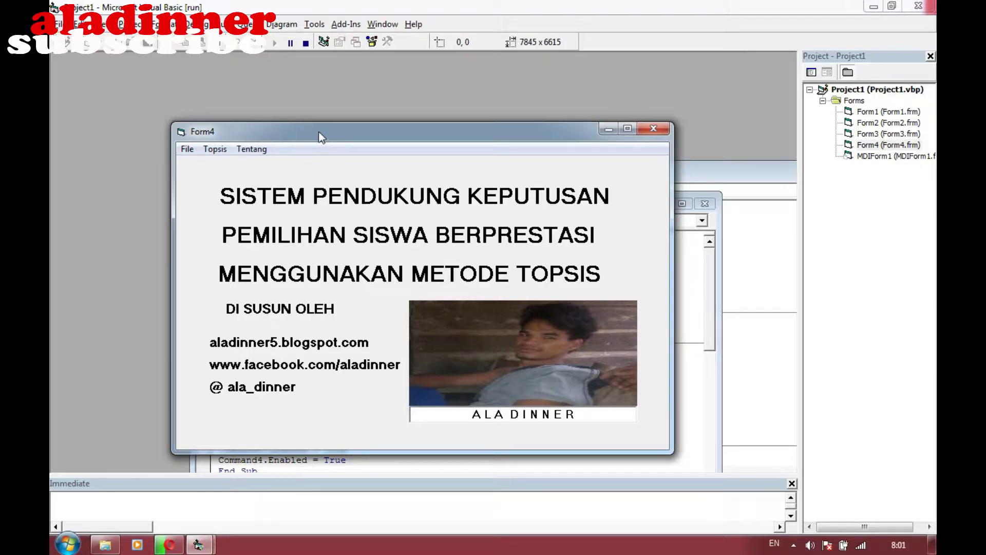
{"action": "left_click_drag", "start_coordinate": [318, 137], "coordinate": [381, 92]}
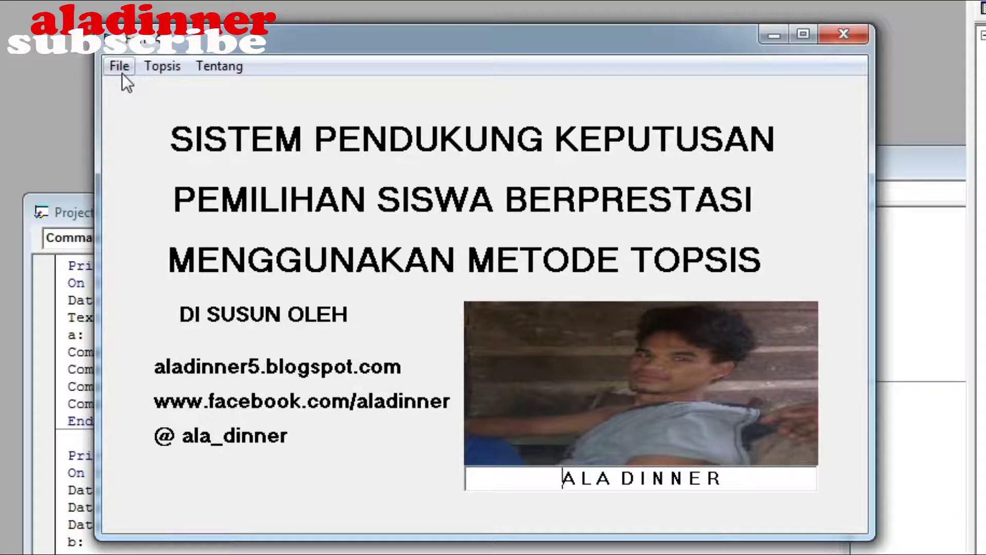
{"action": "left_click", "coordinate": [122, 73]}
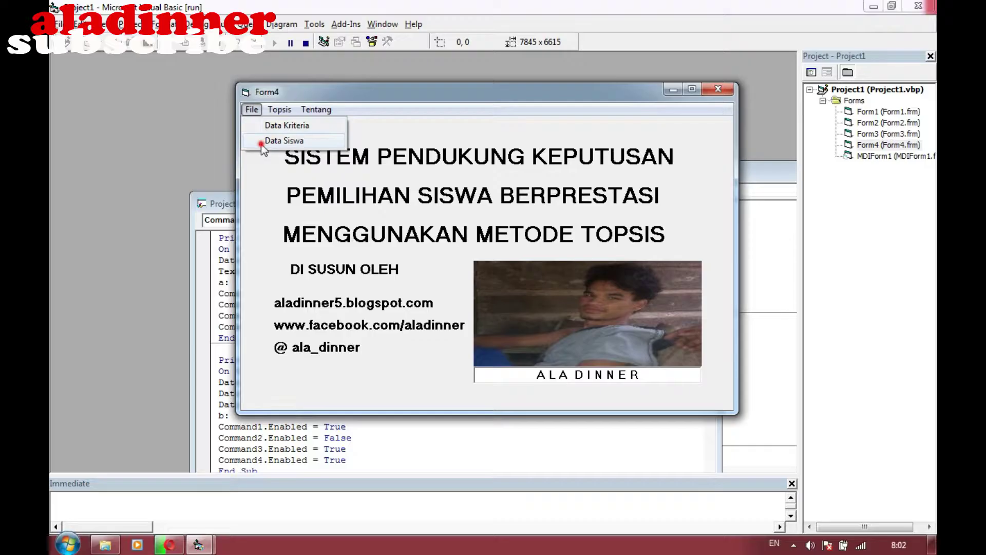
Open the Data Siswa form, centre it, and start a new student record
{"action": "left_click", "coordinate": [261, 143]}
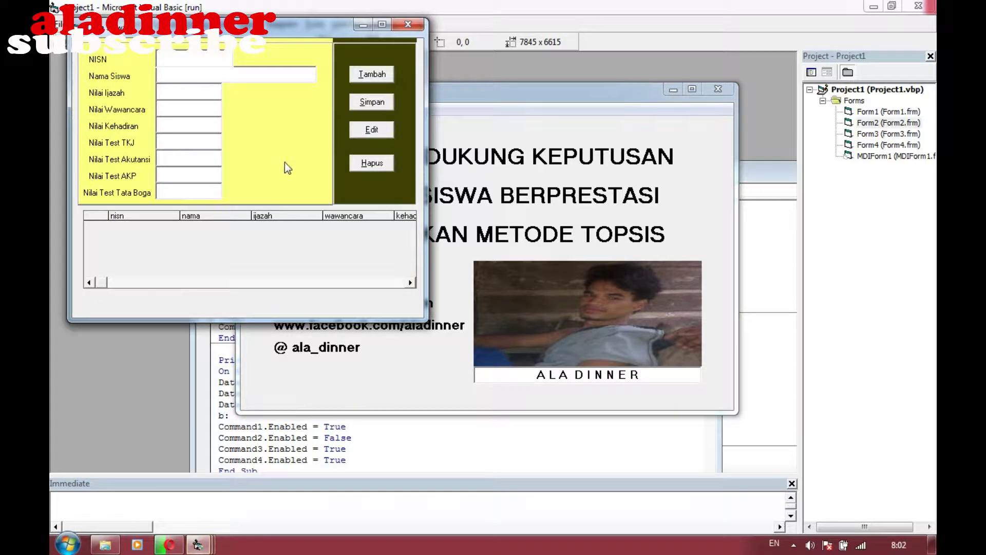
{"action": "left_click", "coordinate": [294, 29]}
{"action": "left_click_drag", "start_coordinate": [295, 28], "coordinate": [406, 75]}
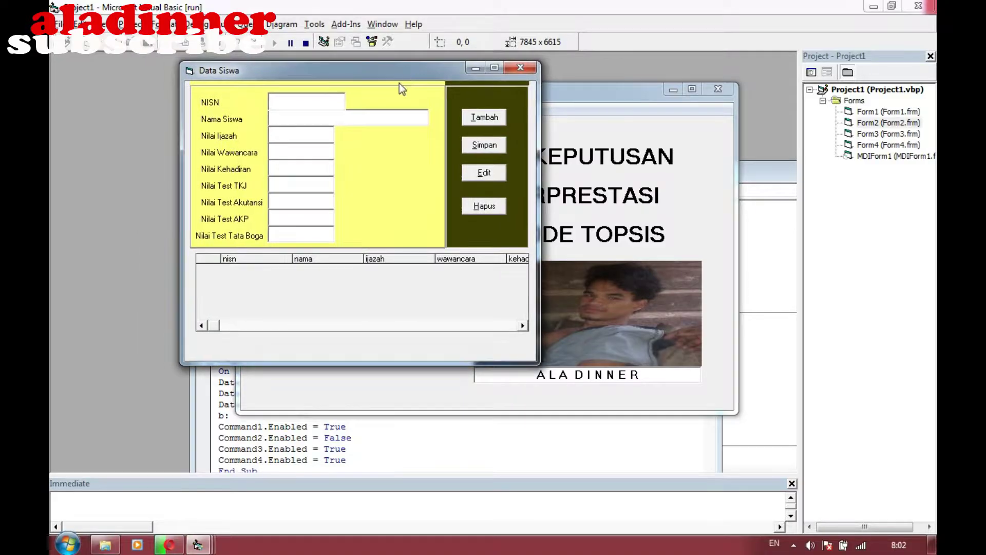
{"action": "left_click", "coordinate": [284, 98]}
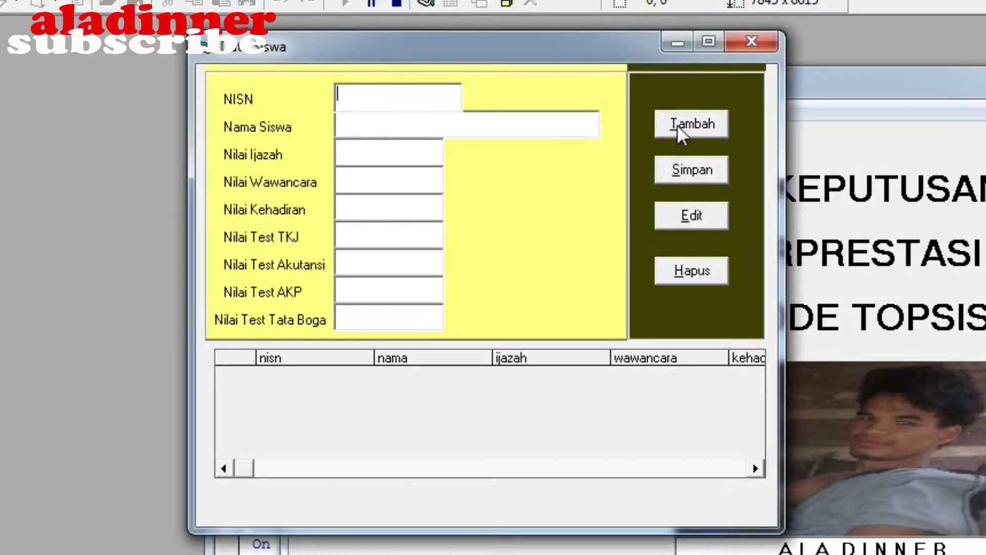
{"action": "left_click", "coordinate": [484, 117]}
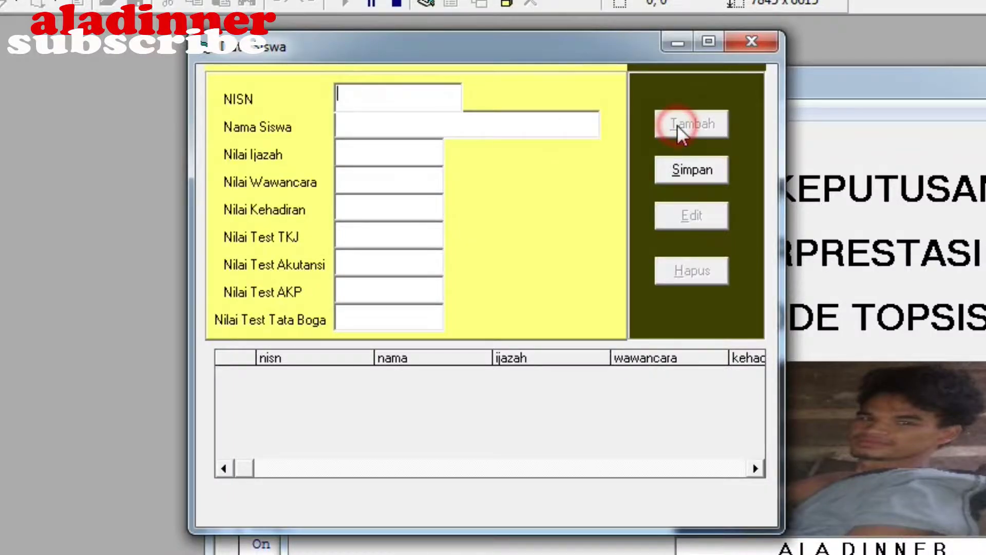
Enter the first student's NISN and name, with Nilai Ijazah 9
{"action": "left_click", "coordinate": [387, 100]}
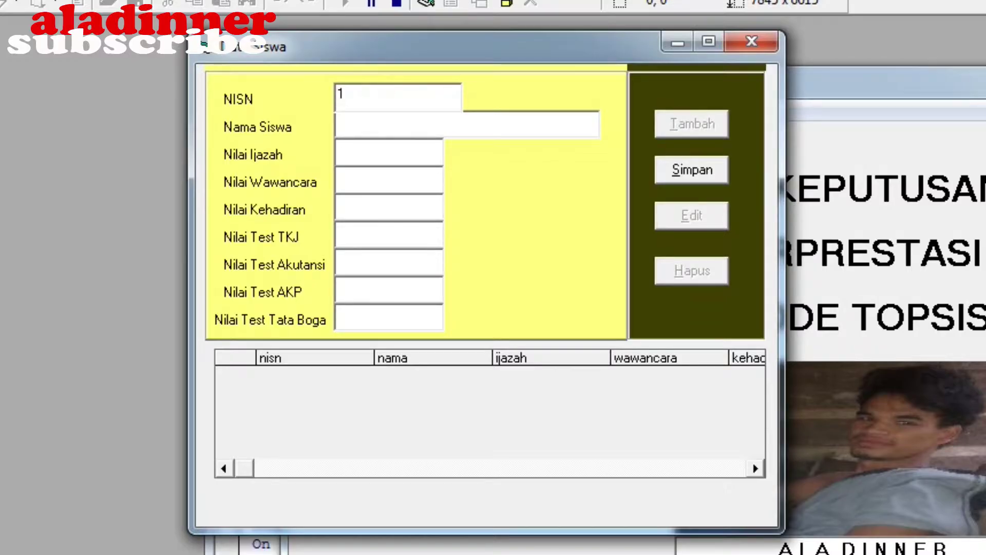
{"action": "left_click", "coordinate": [386, 133]}
{"action": "type", "text": "Ala d"}
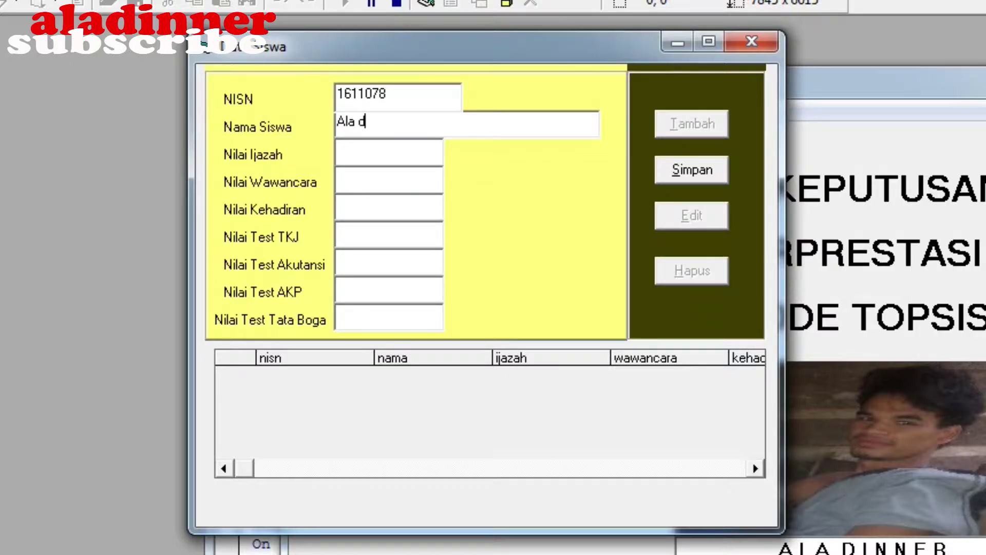
{"action": "type", "text": "inner"}
{"action": "left_click", "coordinate": [385, 150]}
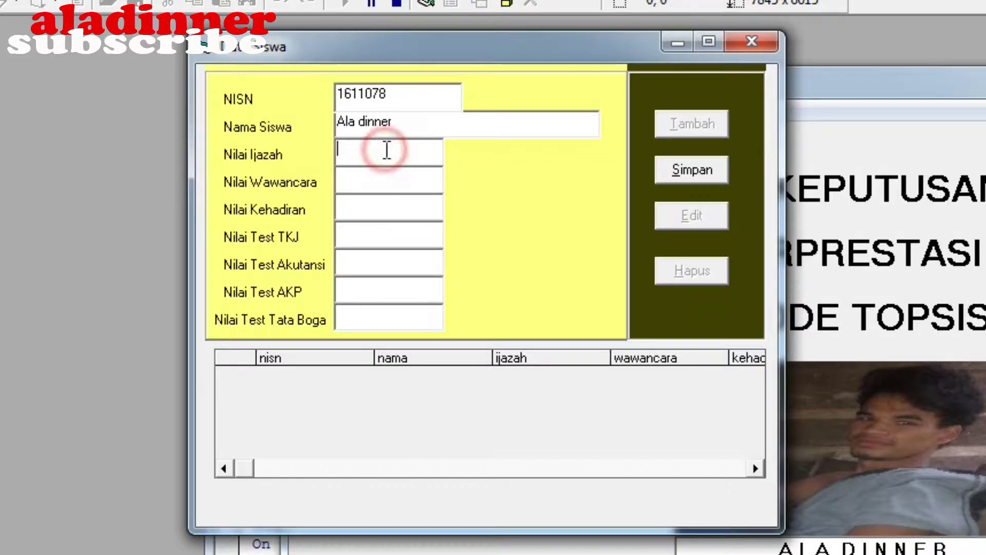
{"action": "type", "text": "9"}
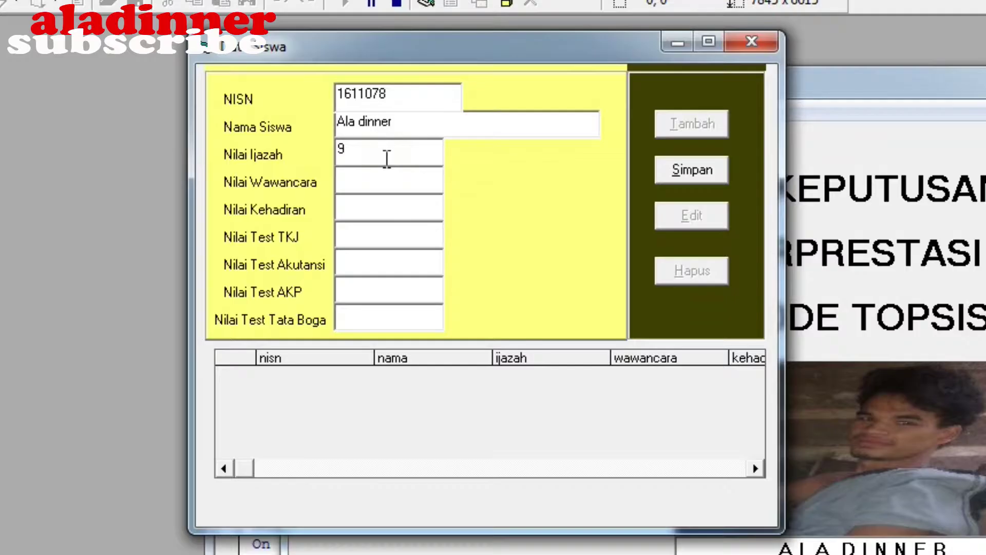
Score Wawancara, Kehadiran, Test TKJ and Test Akutansi as 3 each
{"action": "left_click", "coordinate": [386, 182]}
{"action": "type", "text": "3"}
{"action": "left_click", "coordinate": [380, 211]}
{"action": "type", "text": "3"}
{"action": "left_click", "coordinate": [379, 236]}
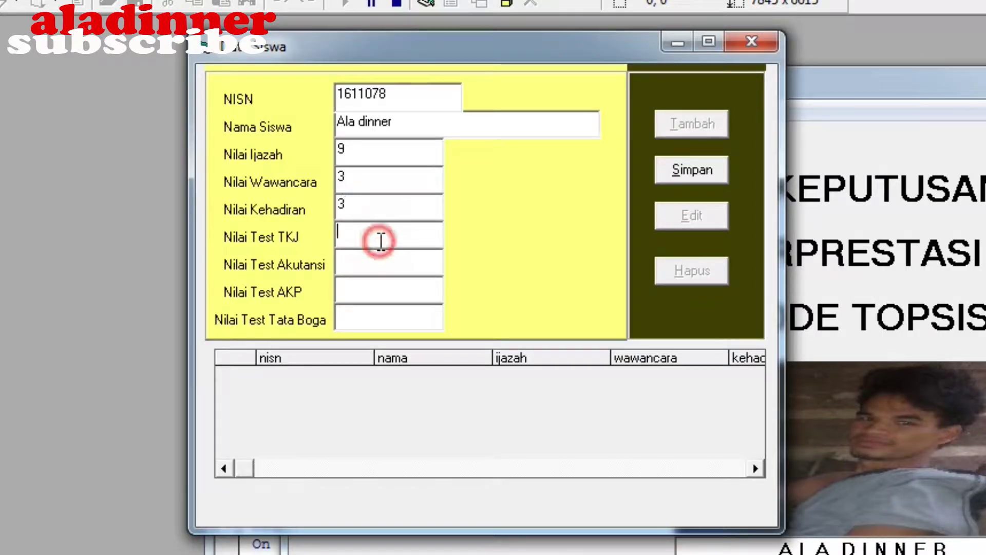
{"action": "type", "text": "3"}
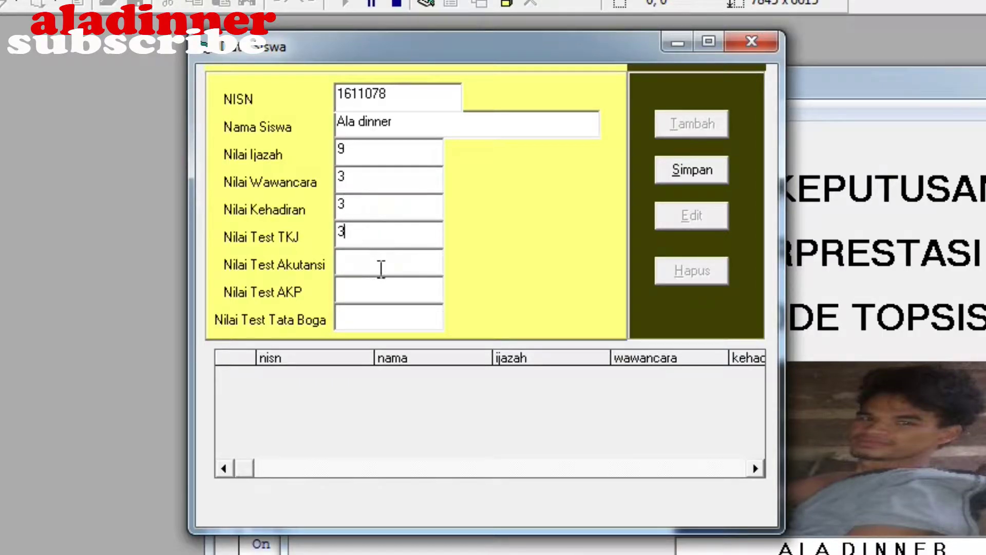
{"action": "left_click", "coordinate": [381, 267]}
{"action": "type", "text": "3"}
Score Test AKP and Test Tata Boga as 3, then save the record
{"action": "left_click", "coordinate": [377, 296]}
{"action": "type", "text": "3"}
{"action": "left_click", "coordinate": [377, 322]}
{"action": "type", "text": "3"}
{"action": "left_click", "coordinate": [705, 181]}
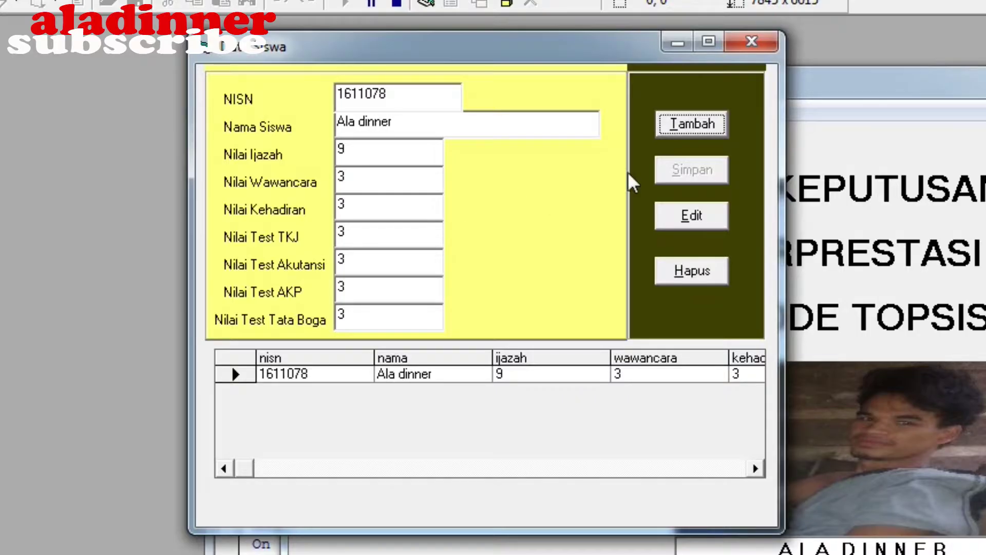
Start a new record and enter the second student's NISN and name
{"action": "left_click", "coordinate": [705, 125]}
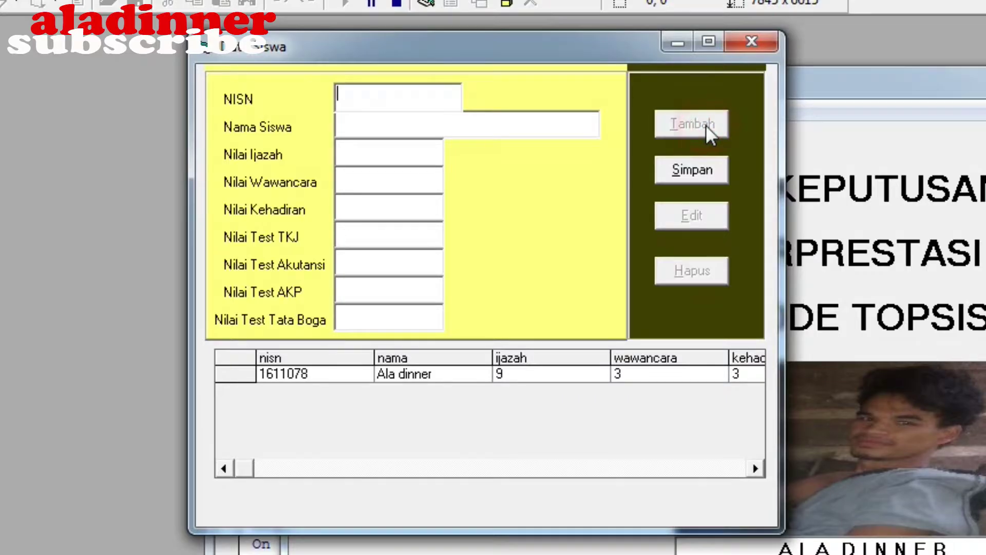
{"action": "left_click", "coordinate": [434, 98]}
{"action": "type", "text": "1"}
{"action": "type", "text": "2"}
{"action": "type", "text": "011"}
{"action": "type", "text": "0"}
{"action": "type", "text": "78"}
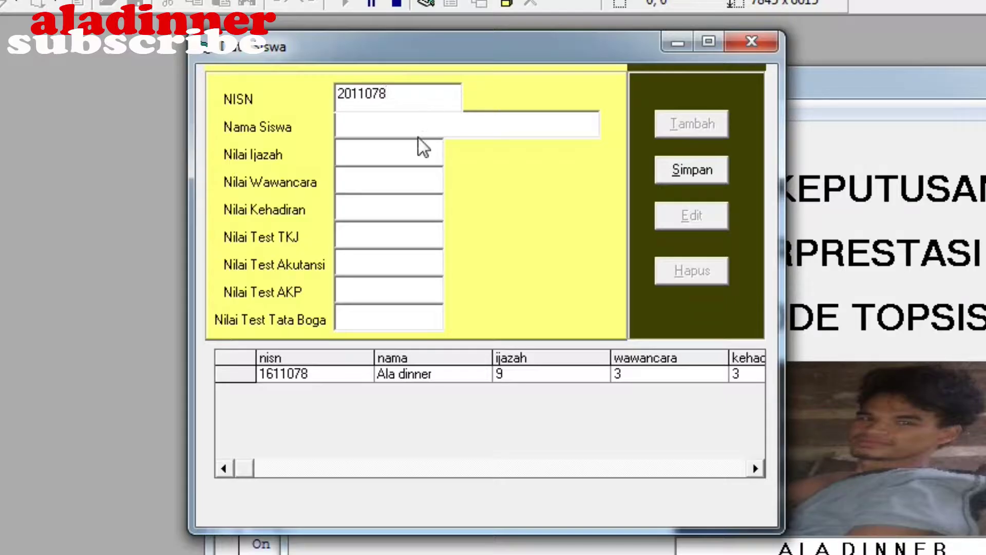
{"action": "left_click", "coordinate": [420, 126]}
{"action": "type", "text": "ala"}
Set Nilai Ijazah 8, Wawancara 9 and Kehadiran 7
{"action": "left_click", "coordinate": [386, 150]}
{"action": "type", "text": "8"}
{"action": "left_click", "coordinate": [387, 180]}
{"action": "type", "text": "8"}
{"action": "key", "text": "BackSpace"}
{"action": "type", "text": "9"}
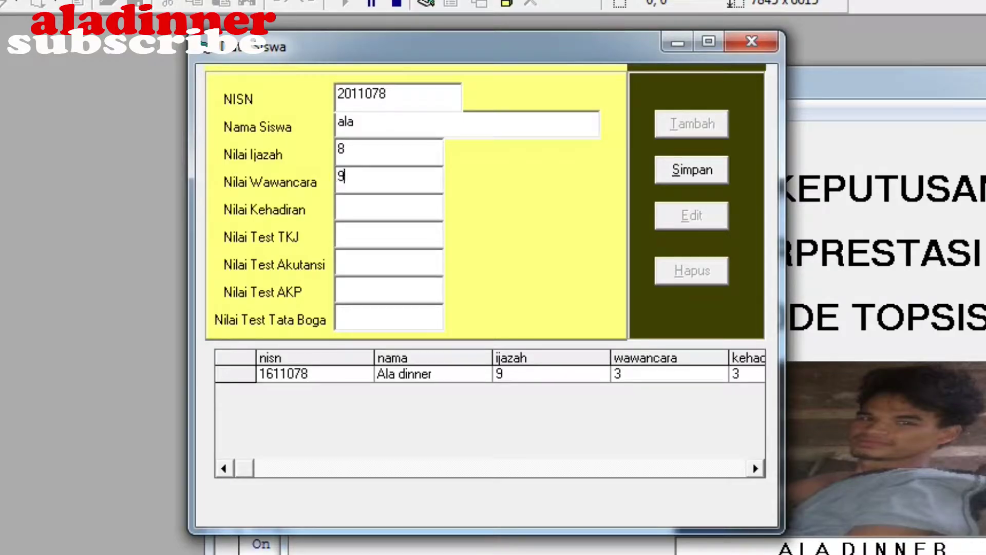
{"action": "left_click", "coordinate": [380, 209]}
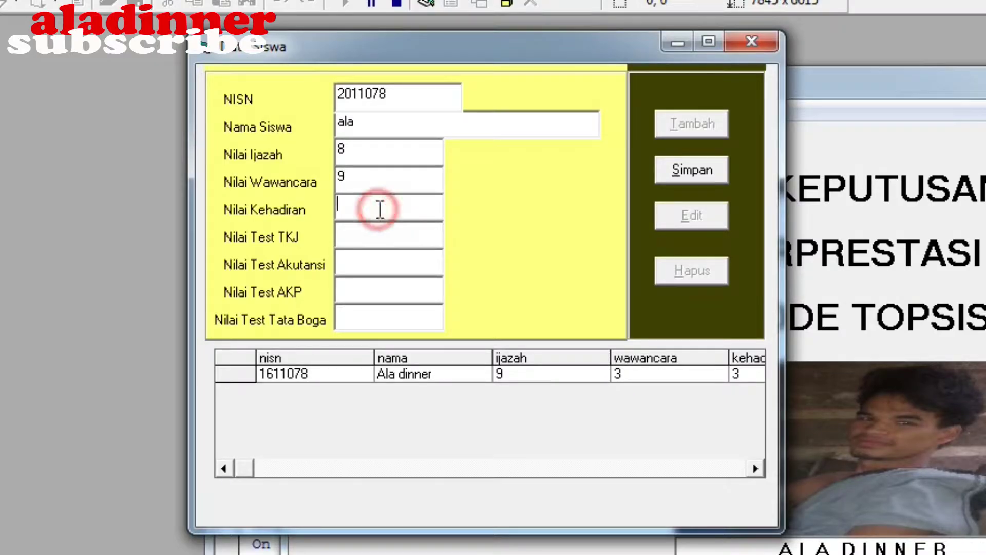
{"action": "type", "text": "7"}
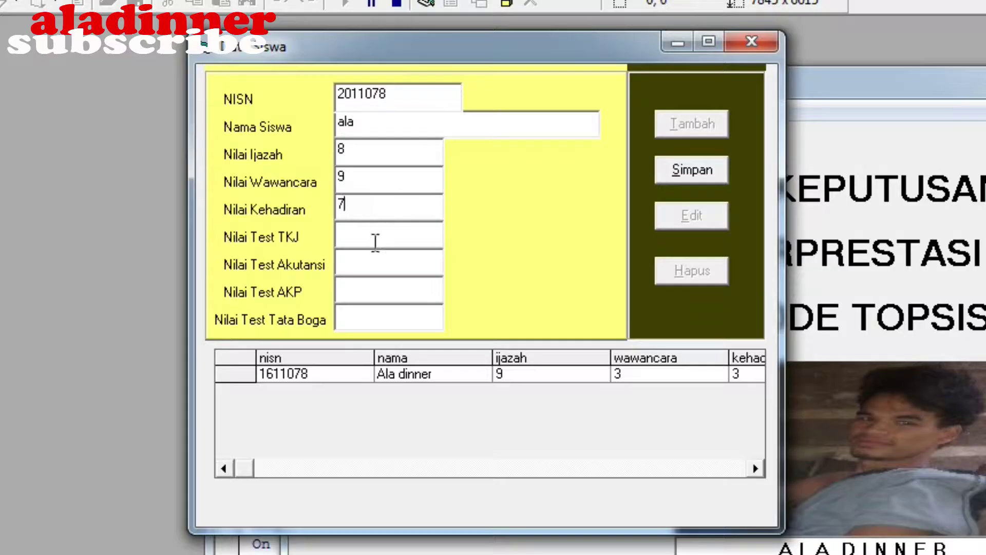
Set Test TKJ 4, Akutansi 5, AKP 7, Tata Boga 4, and save
{"action": "left_click", "coordinate": [373, 242]}
{"action": "type", "text": "4"}
{"action": "left_click", "coordinate": [375, 261]}
{"action": "type", "text": "5"}
{"action": "left_click", "coordinate": [375, 292]}
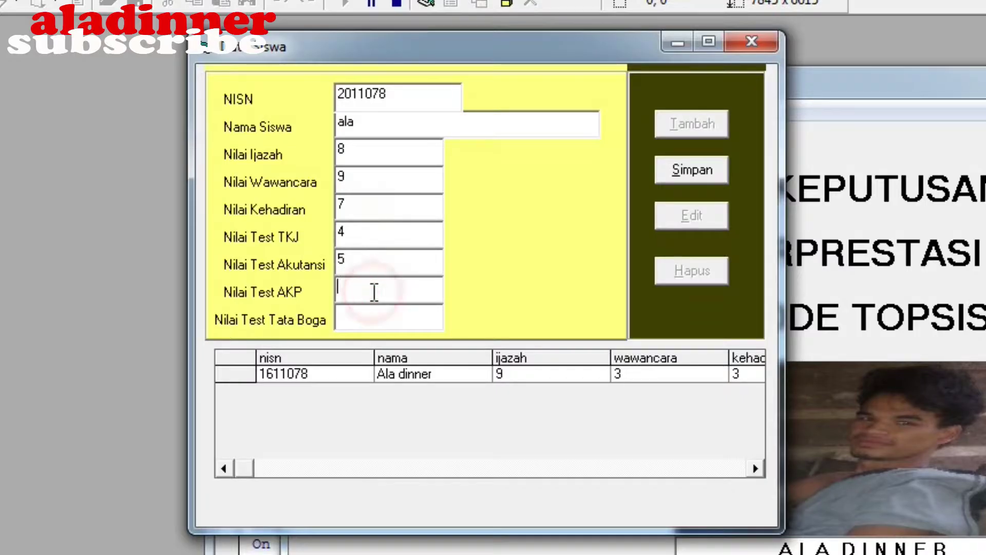
{"action": "type", "text": "7"}
{"action": "left_click", "coordinate": [374, 310]}
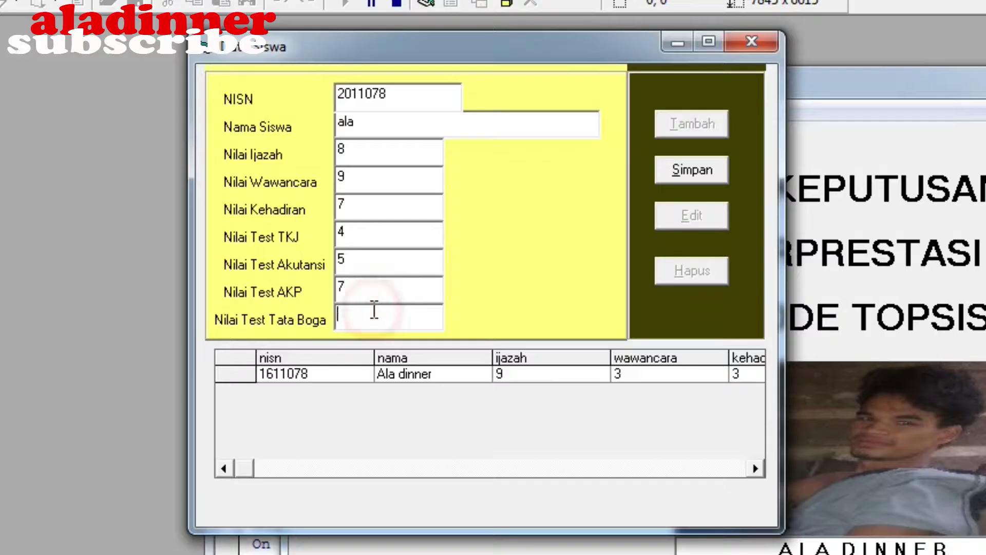
{"action": "type", "text": "4"}
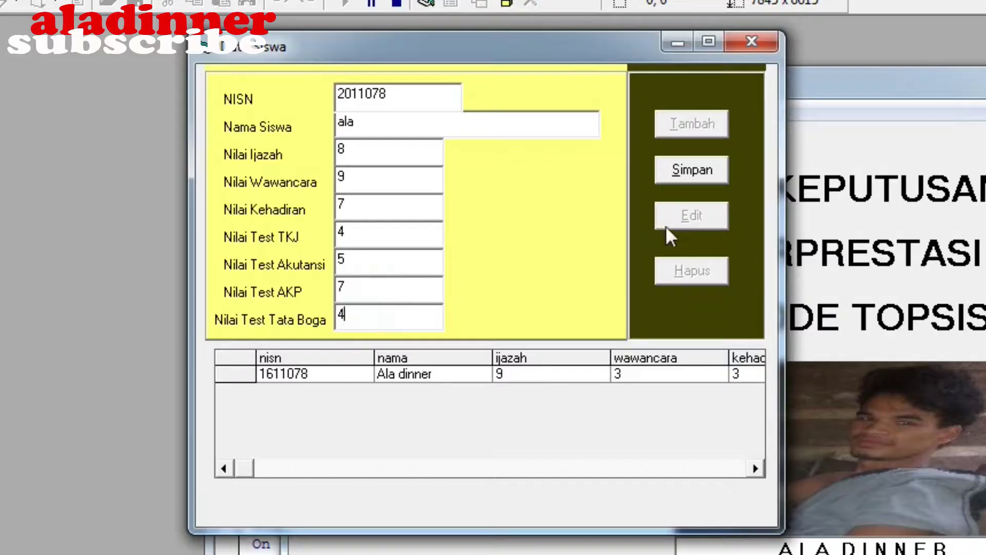
{"action": "left_click", "coordinate": [696, 173]}
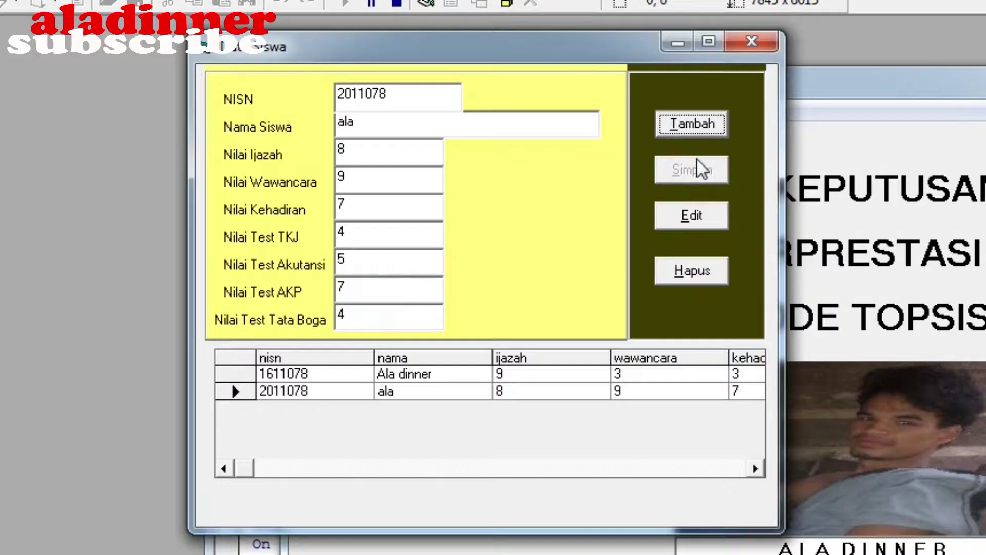
Start a new record and enter the third student's NISN and name
{"action": "left_click", "coordinate": [698, 128]}
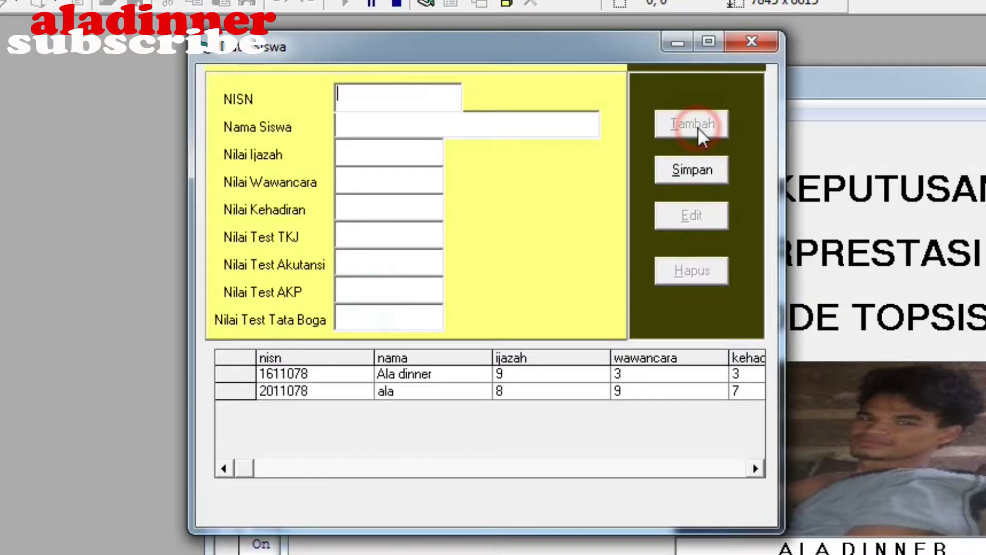
{"action": "left_click", "coordinate": [444, 96]}
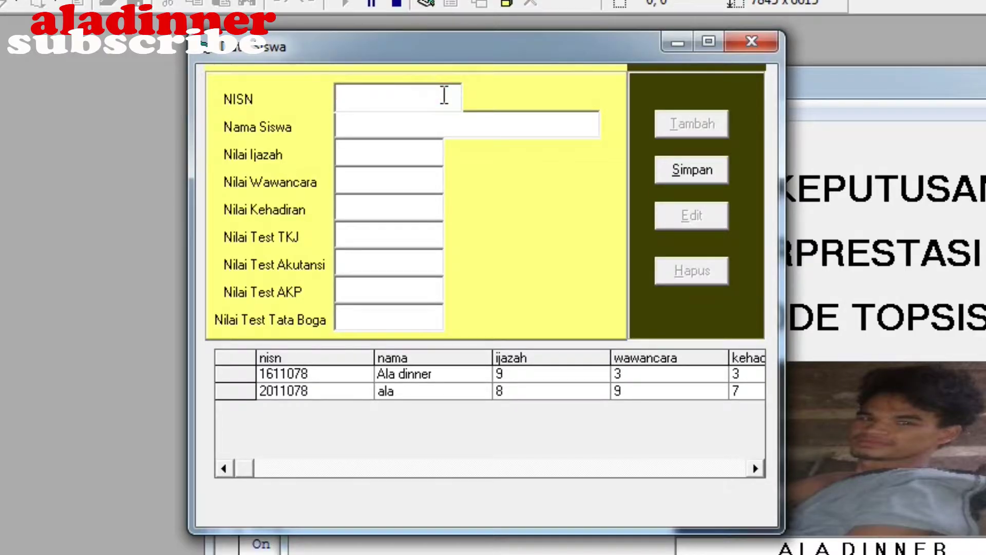
{"action": "type", "text": "2111078"}
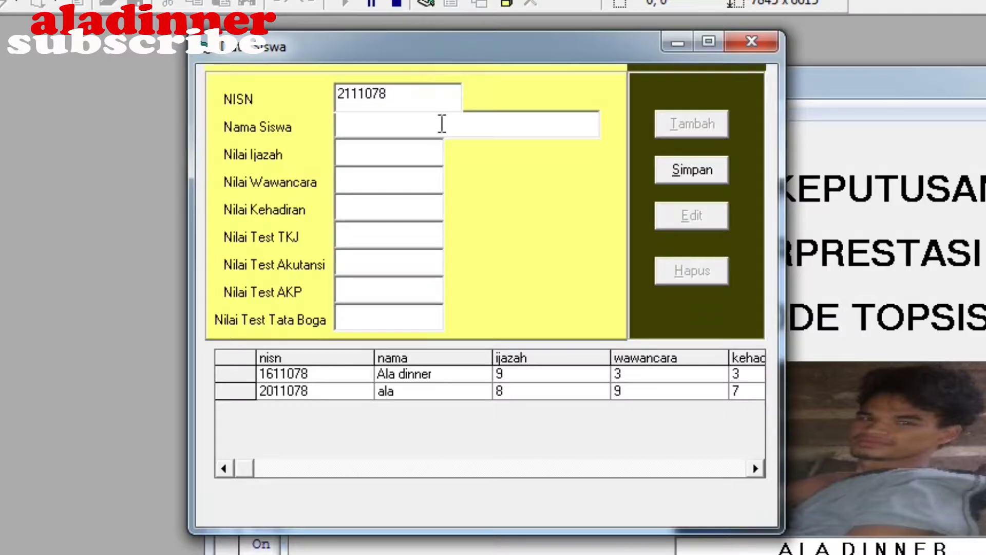
{"action": "left_click", "coordinate": [439, 123]}
{"action": "type", "text": "dinner"}
Set Wawancara 8, Kehadiran 7, Test TKJ 6 and Test Akutansi 5
{"action": "left_click", "coordinate": [437, 153]}
{"action": "left_click", "coordinate": [436, 183]}
{"action": "type", "text": "8"}
{"action": "left_click", "coordinate": [433, 205]}
{"action": "type", "text": "7"}
{"action": "left_click", "coordinate": [428, 243]}
{"action": "type", "text": "6"}
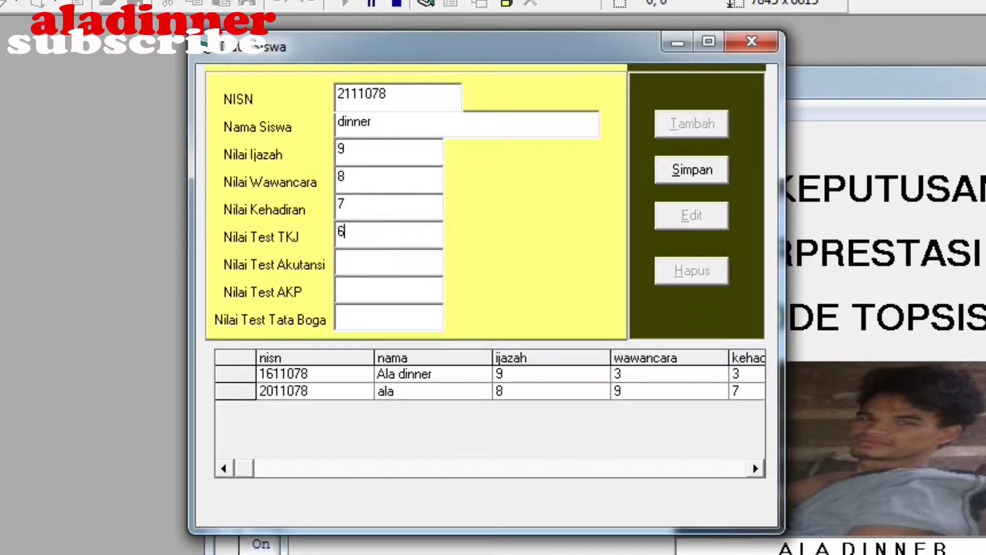
{"action": "left_click", "coordinate": [425, 264]}
{"action": "type", "text": "5"}
Set Test AKP 4 and Tata Boga 3, save, and close Data Siswa
{"action": "left_click", "coordinate": [421, 294]}
{"action": "type", "text": "4"}
{"action": "left_click", "coordinate": [419, 310]}
{"action": "type", "text": "3"}
{"action": "left_click", "coordinate": [675, 175]}
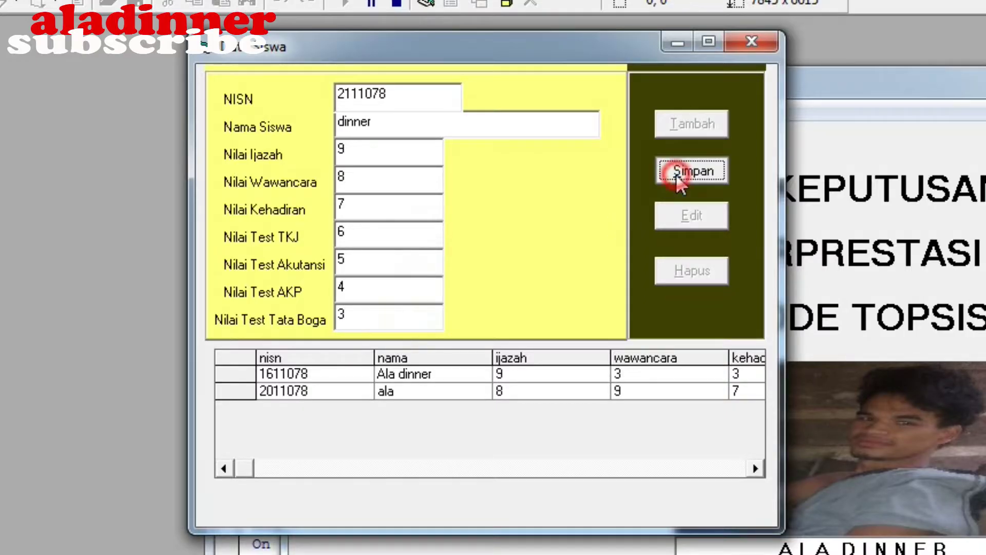
{"action": "left_click", "coordinate": [770, 38]}
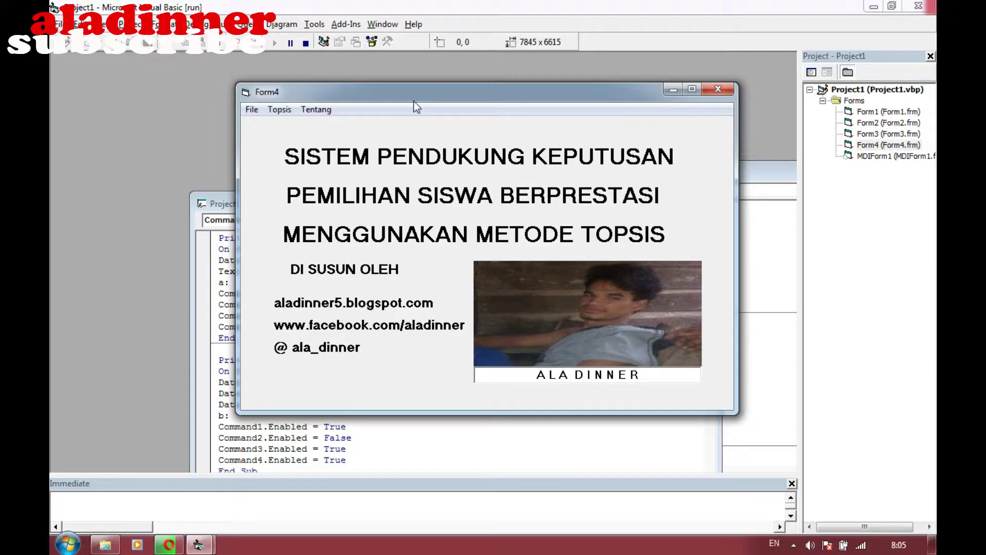
Open the TOPSIS calculation form and load the first student into row one
{"action": "left_click", "coordinate": [277, 110]}
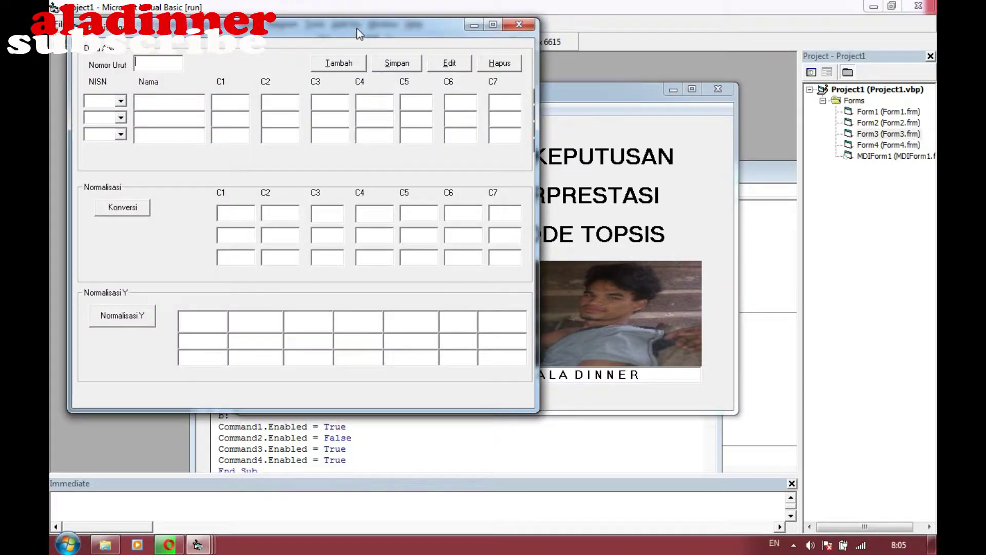
{"action": "left_click_drag", "start_coordinate": [358, 33], "coordinate": [480, 48]}
{"action": "left_click", "coordinate": [243, 123]}
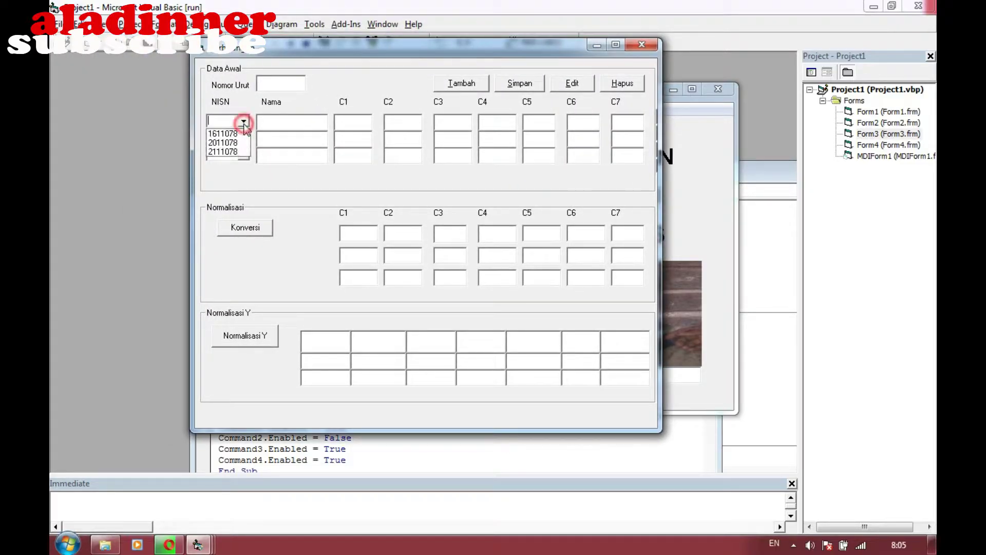
{"action": "left_click", "coordinate": [244, 134]}
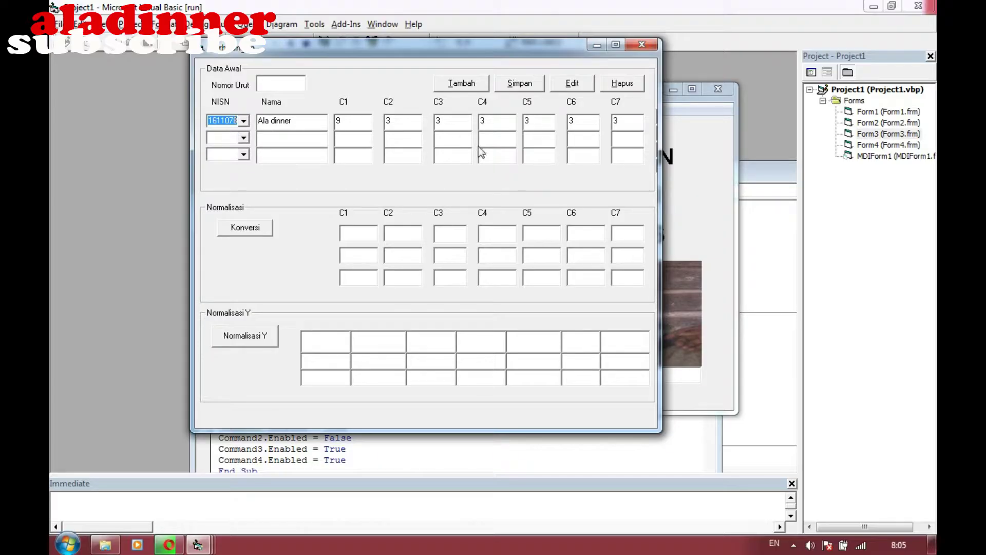
Load the second and third students into rows two and three and compute normalization
{"action": "left_click", "coordinate": [242, 139]}
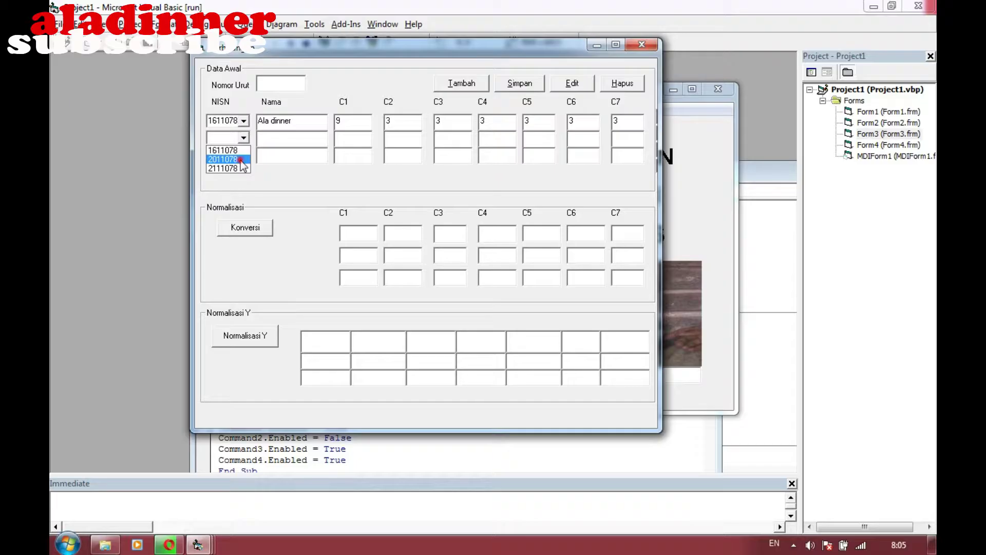
{"action": "left_click", "coordinate": [241, 162]}
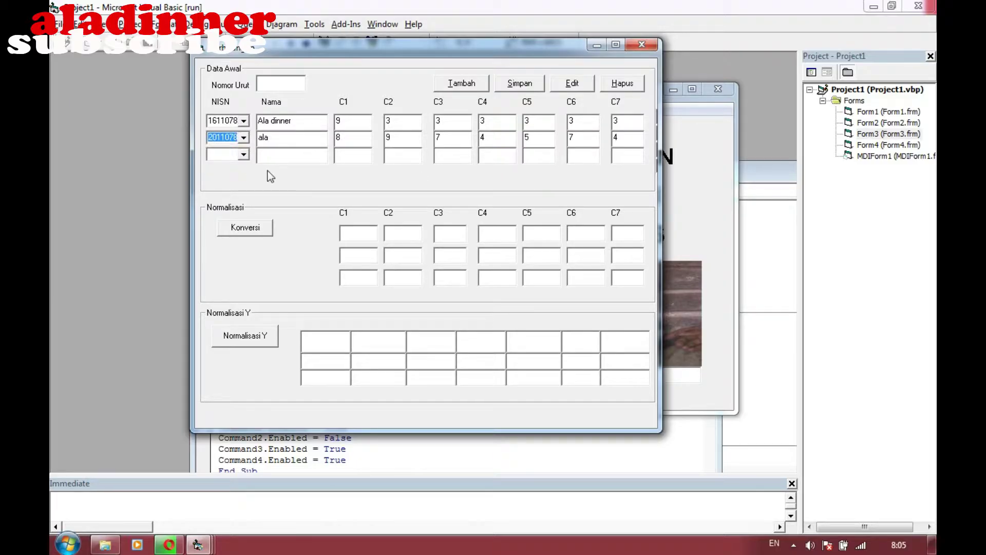
{"action": "left_click", "coordinate": [243, 154]}
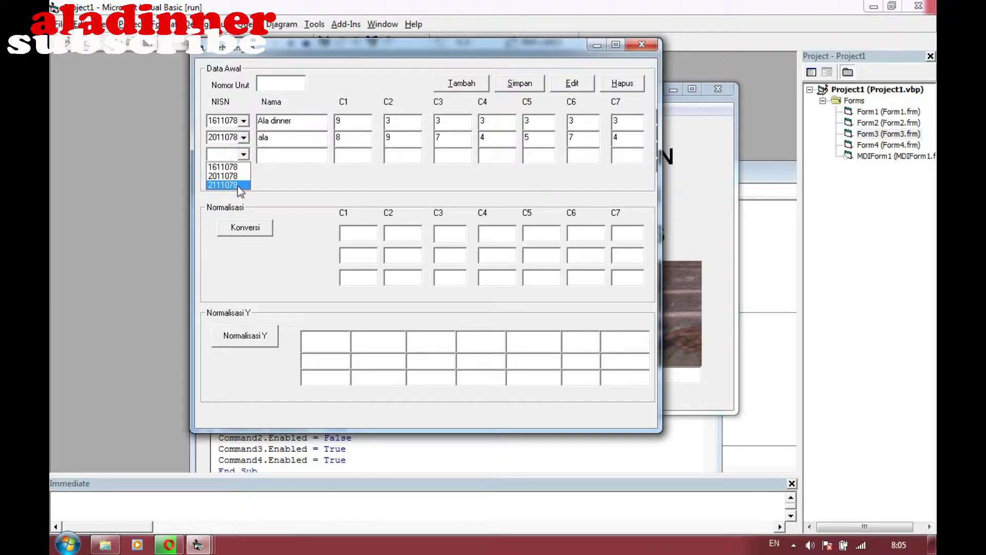
{"action": "left_click", "coordinate": [237, 185]}
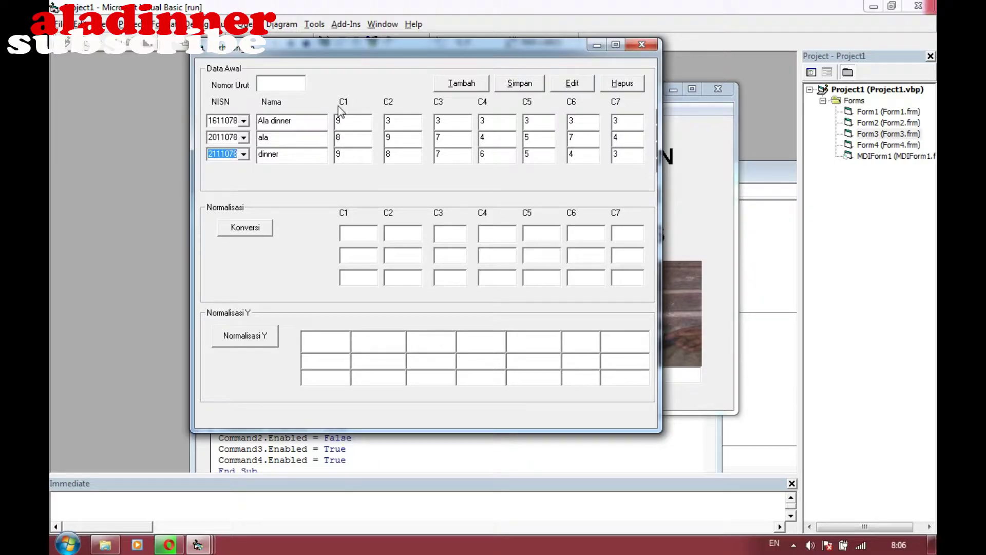
{"action": "left_click", "coordinate": [262, 235]}
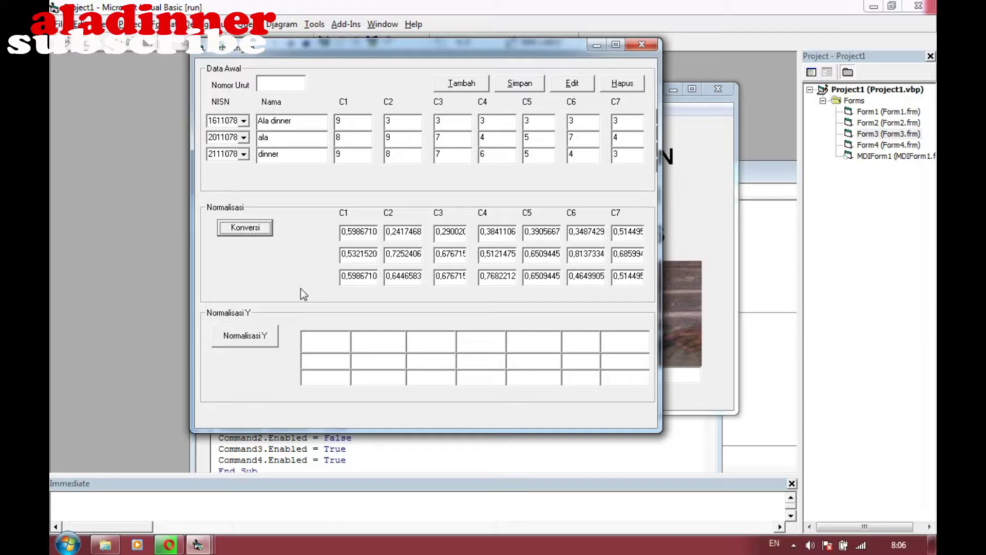
Fill the Normalisasi Y weighted values for C1–C7 of all three students
{"action": "left_click", "coordinate": [266, 338]}
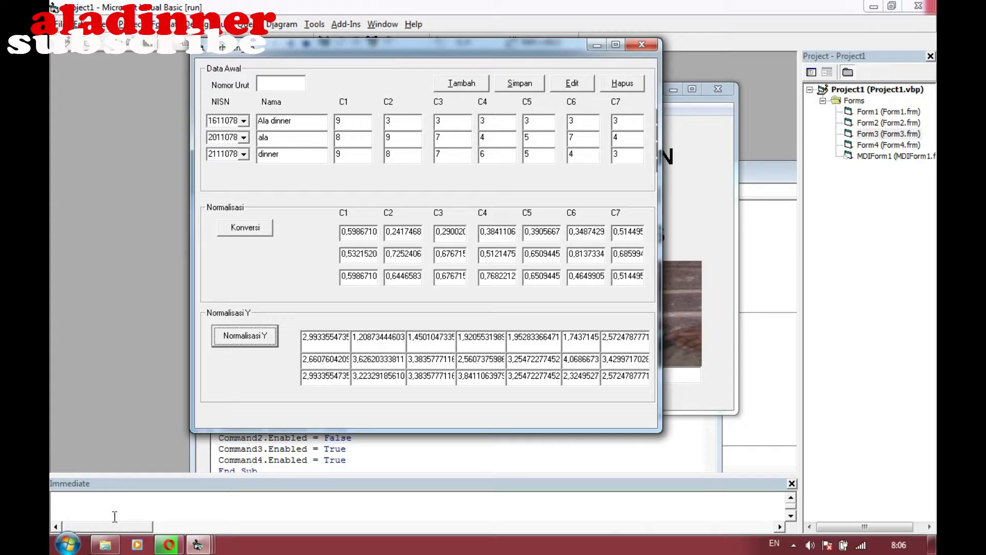
Open the excel studi kasus workbook from the Salahuddin folder in Explorer
{"action": "left_click", "coordinate": [103, 547]}
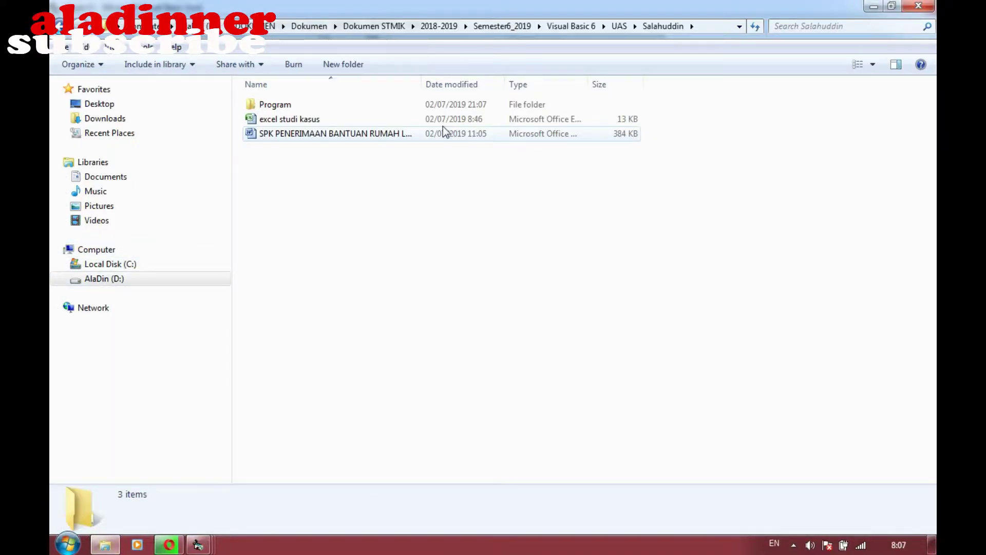
{"action": "left_click", "coordinate": [444, 123]}
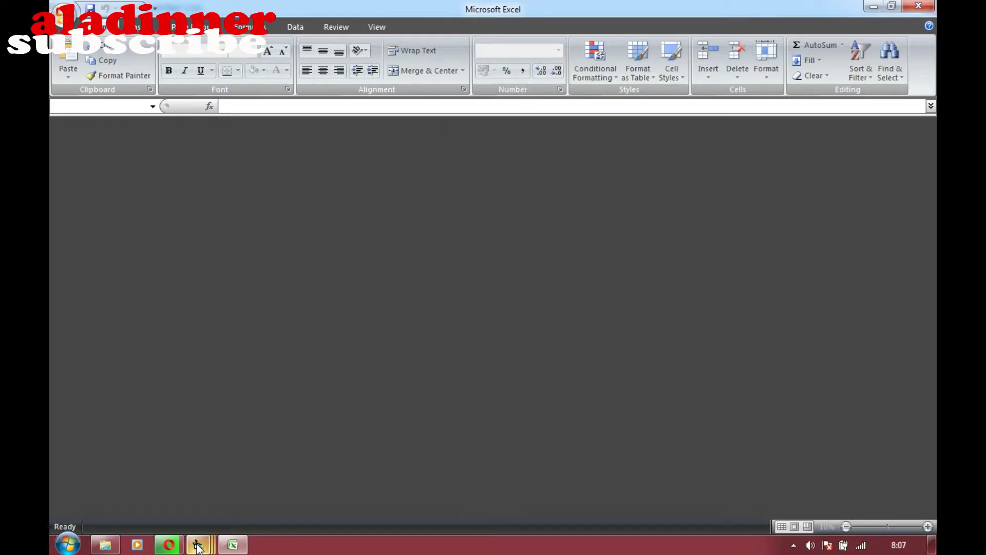
Bring the TOPSIS title and calculation forms forward, then return to Excel
{"action": "mouse_move", "coordinate": [233, 545]}
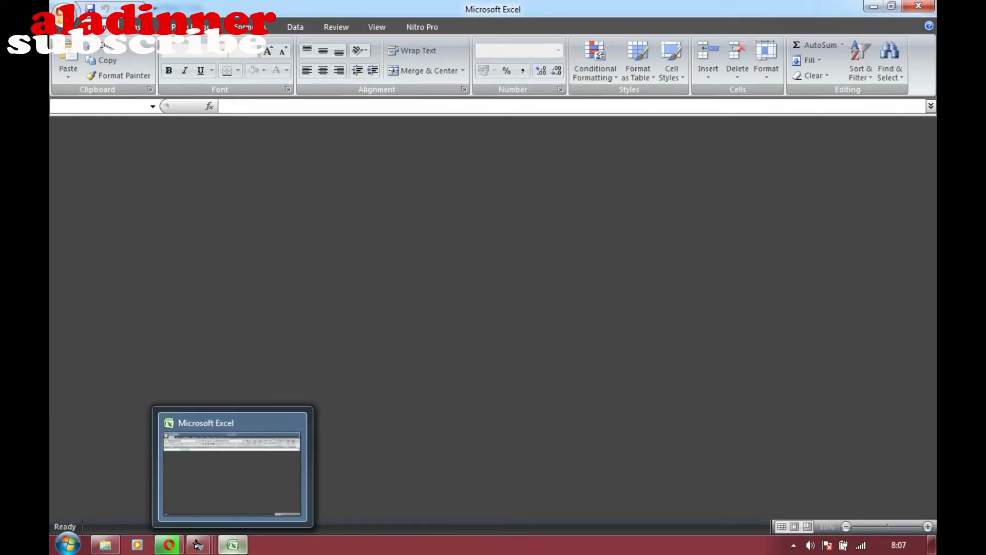
{"action": "mouse_move", "coordinate": [198, 544]}
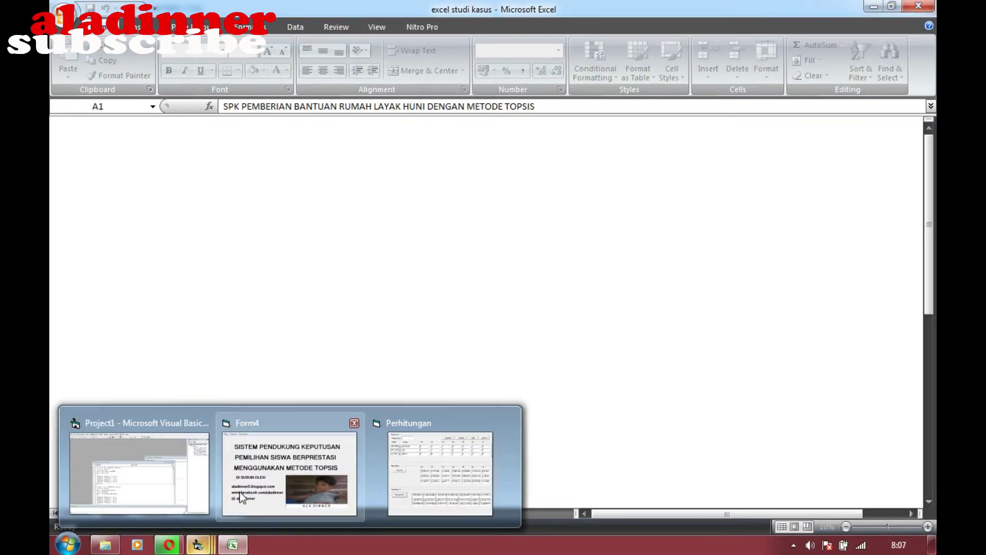
{"action": "left_click", "coordinate": [240, 511]}
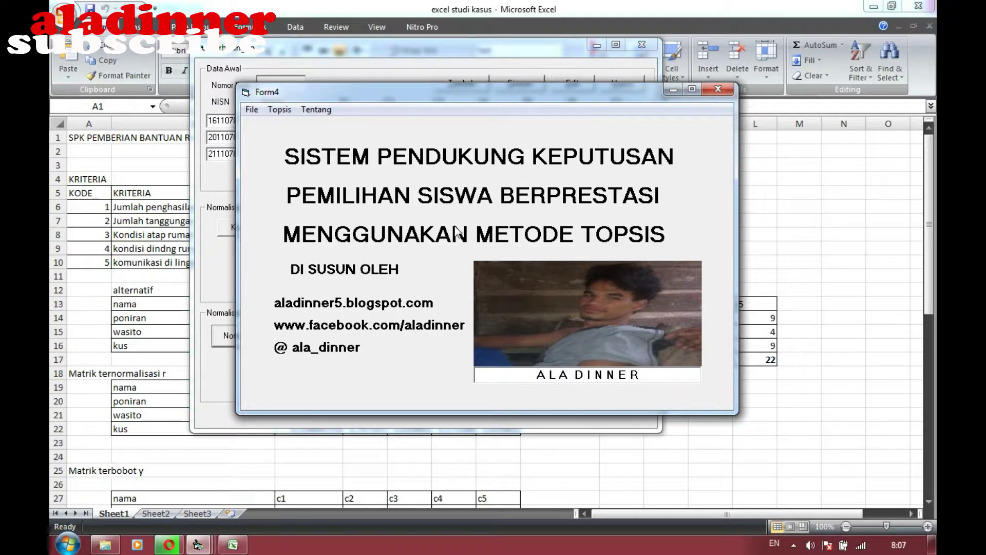
{"action": "left_click", "coordinate": [479, 56]}
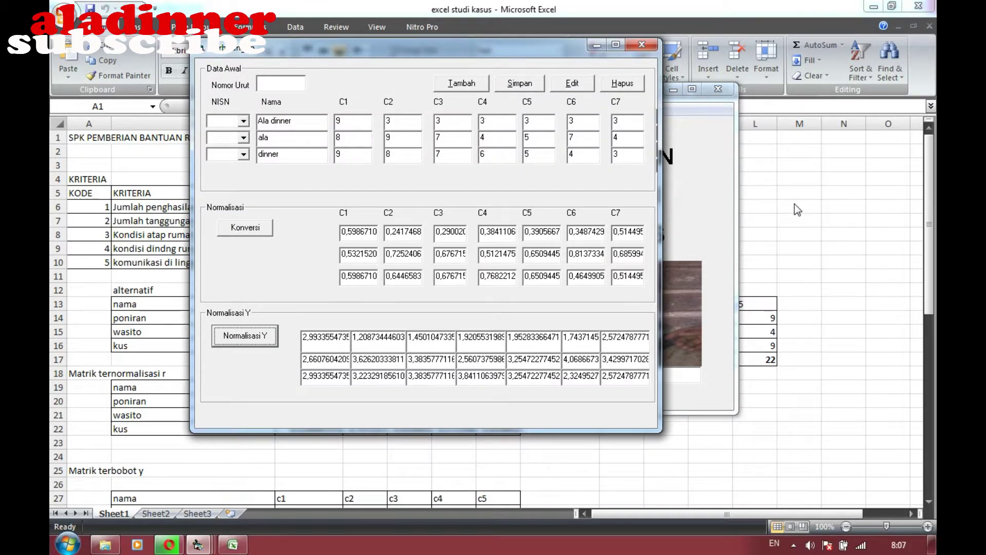
{"action": "left_click", "coordinate": [814, 215]}
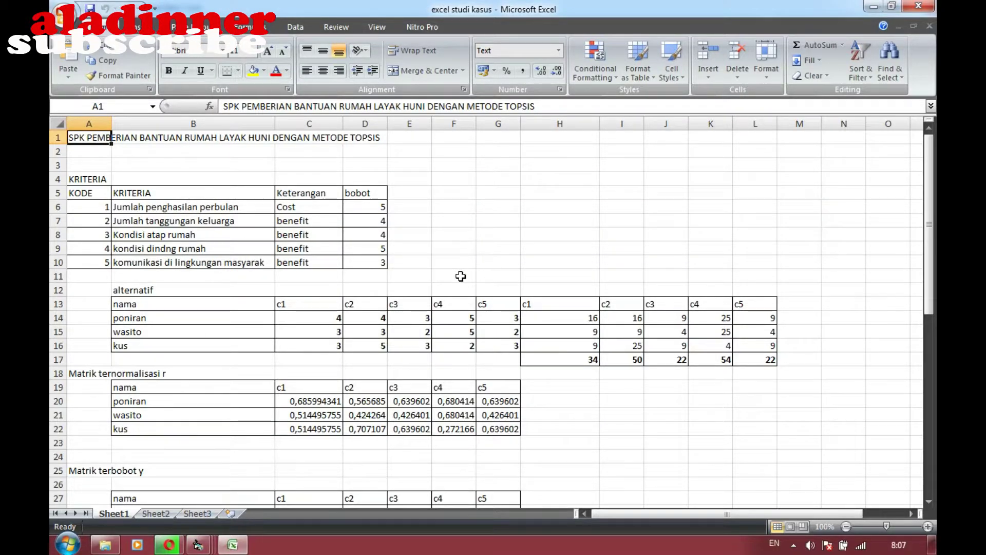
Compare cells C14 and C16 against the calculation form's scores
{"action": "left_click", "coordinate": [338, 316]}
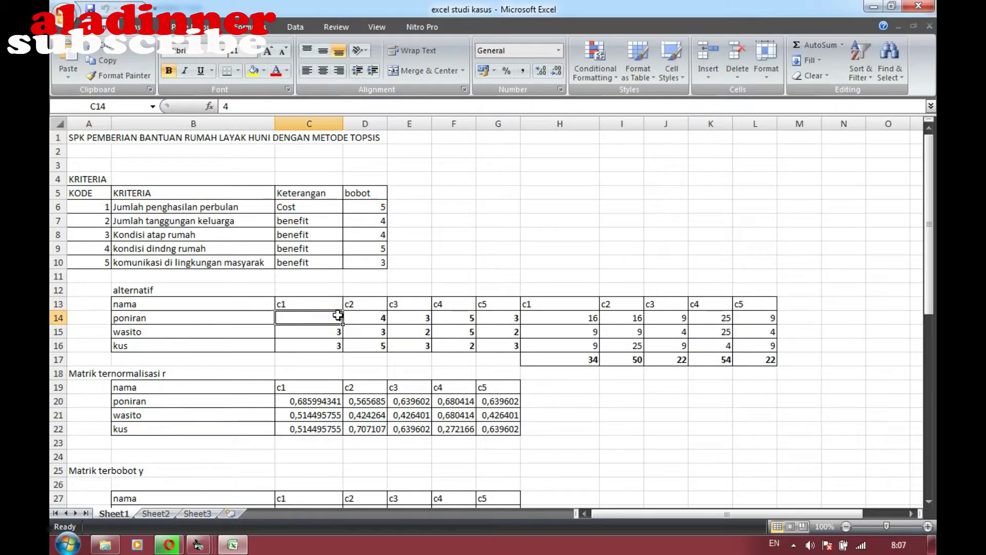
{"action": "left_click", "coordinate": [337, 348]}
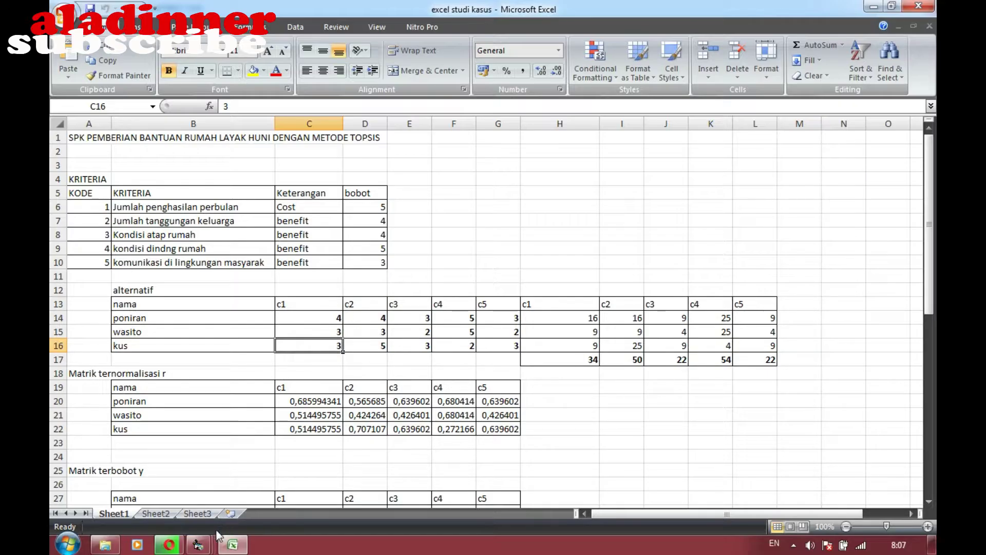
{"action": "left_click", "coordinate": [231, 543]}
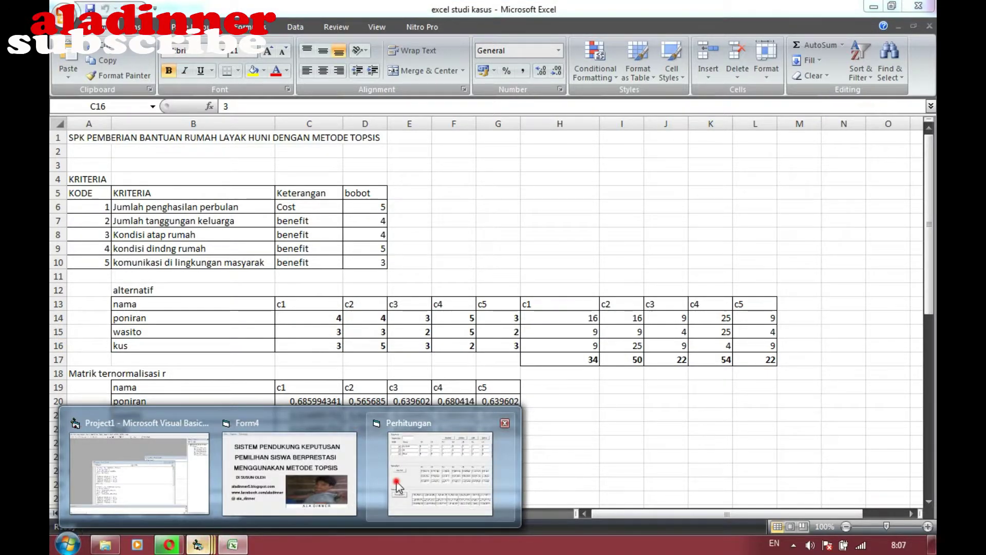
{"action": "left_click", "coordinate": [399, 475]}
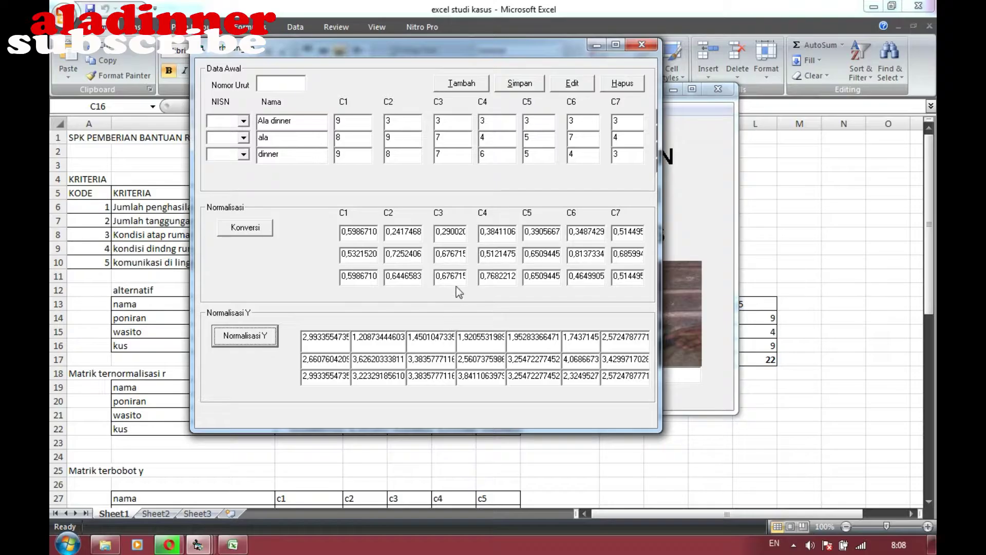
{"action": "left_click", "coordinate": [881, 202]}
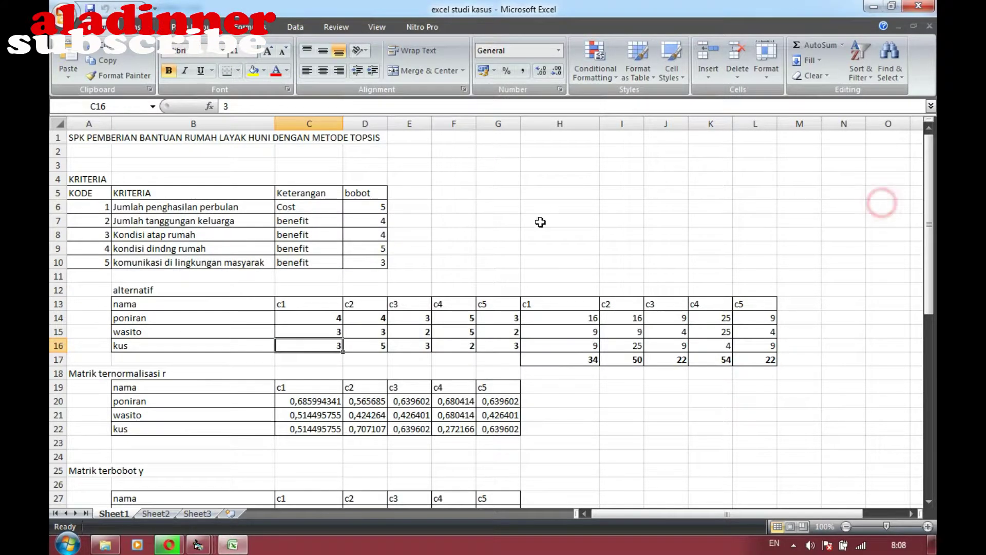
Enter the c1 scores 9, 8, 9 into C14:C16
{"action": "left_click", "coordinate": [334, 318]}
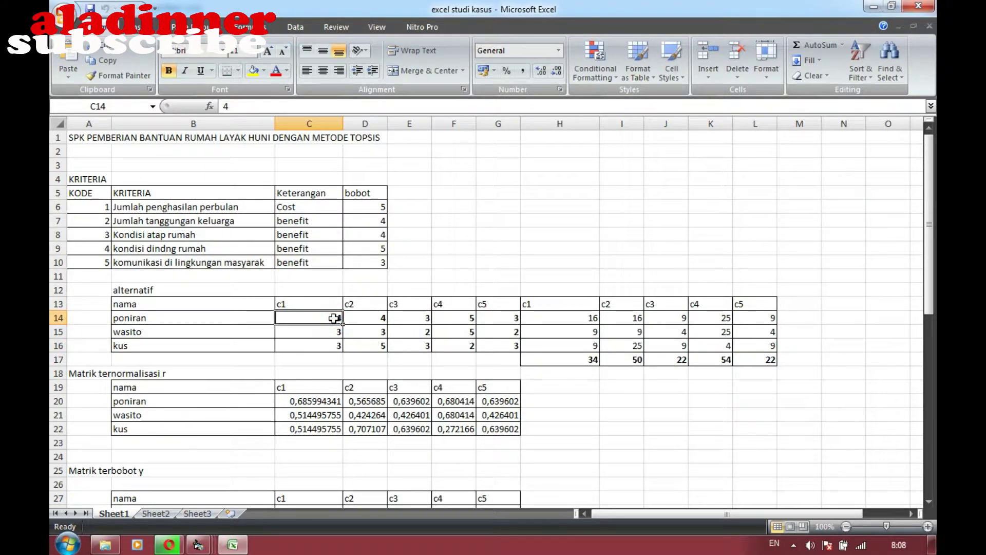
{"action": "type", "text": "9"}
{"action": "key", "text": "Return"}
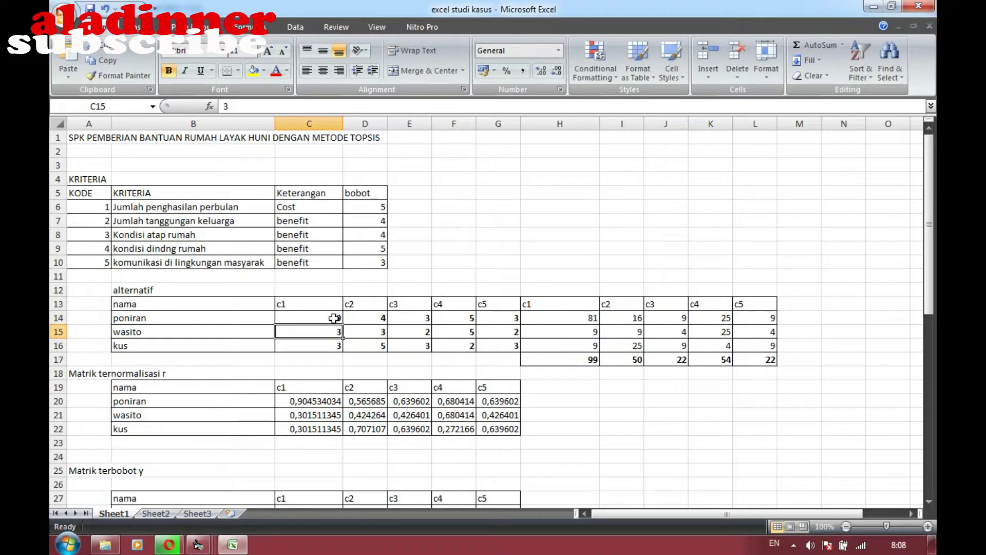
{"action": "type", "text": "8"}
{"action": "key", "text": "Return"}
{"action": "type", "text": "9"}
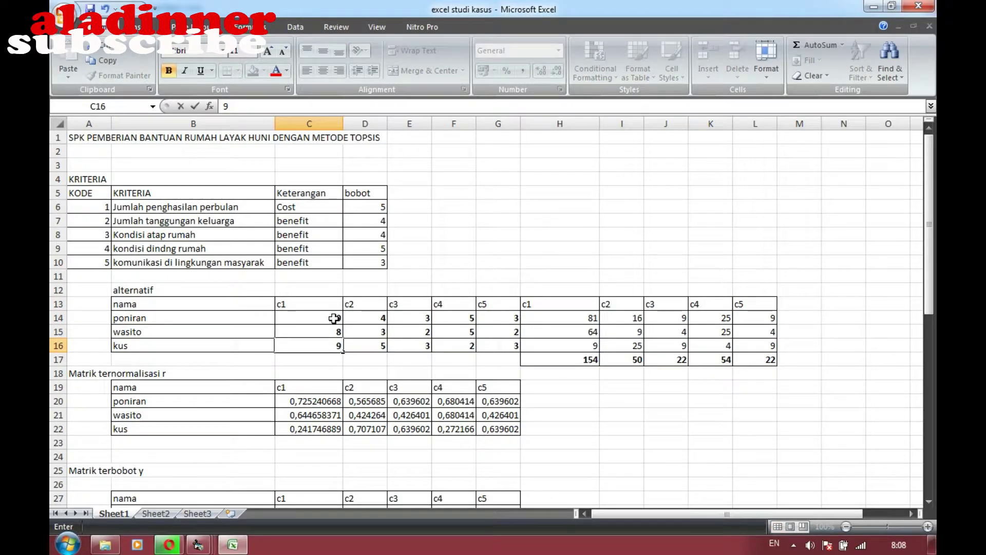
{"action": "key", "text": "Return"}
Check the calculation form, then enter c2 scores 3 and 9 into D14:D15
{"action": "left_click", "coordinate": [366, 319]}
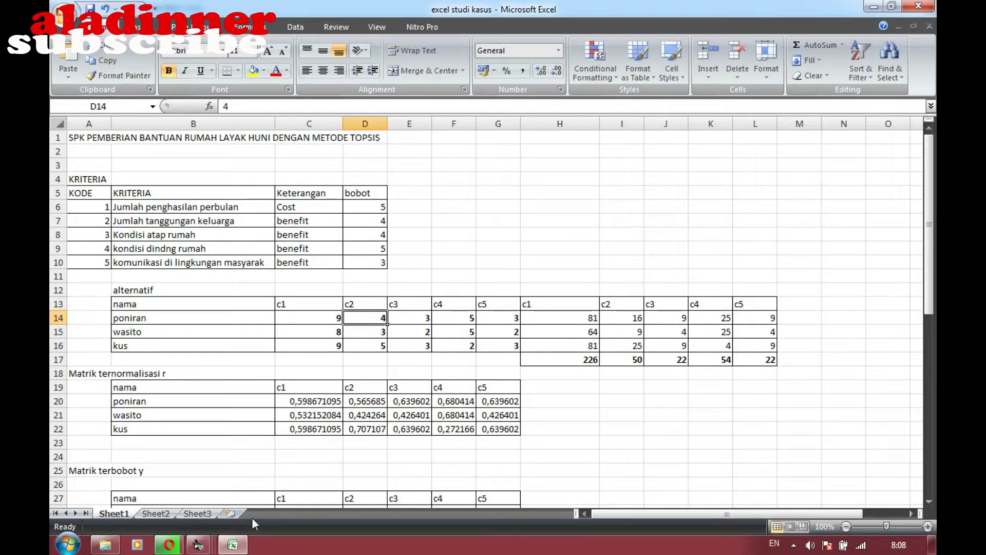
{"action": "mouse_move", "coordinate": [212, 543]}
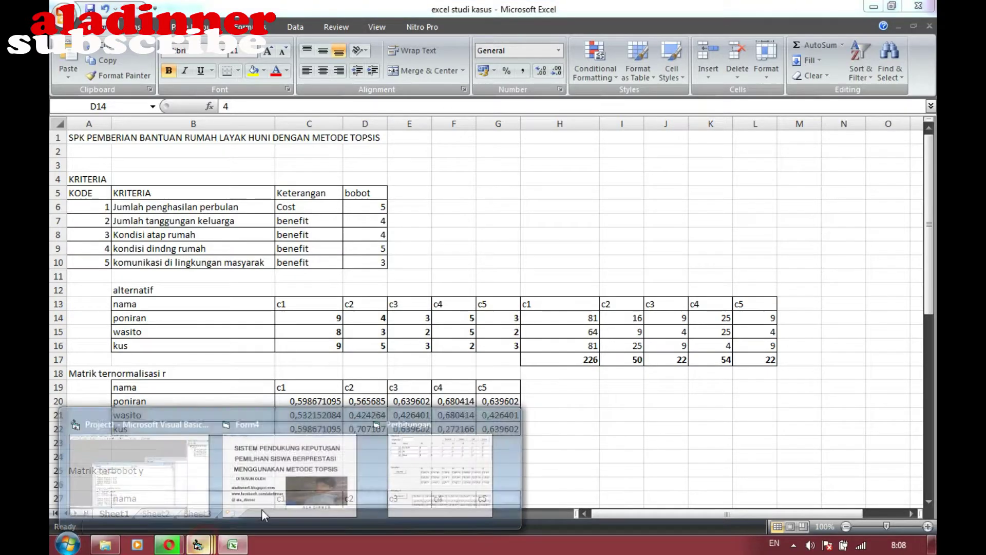
{"action": "left_click", "coordinate": [392, 480]}
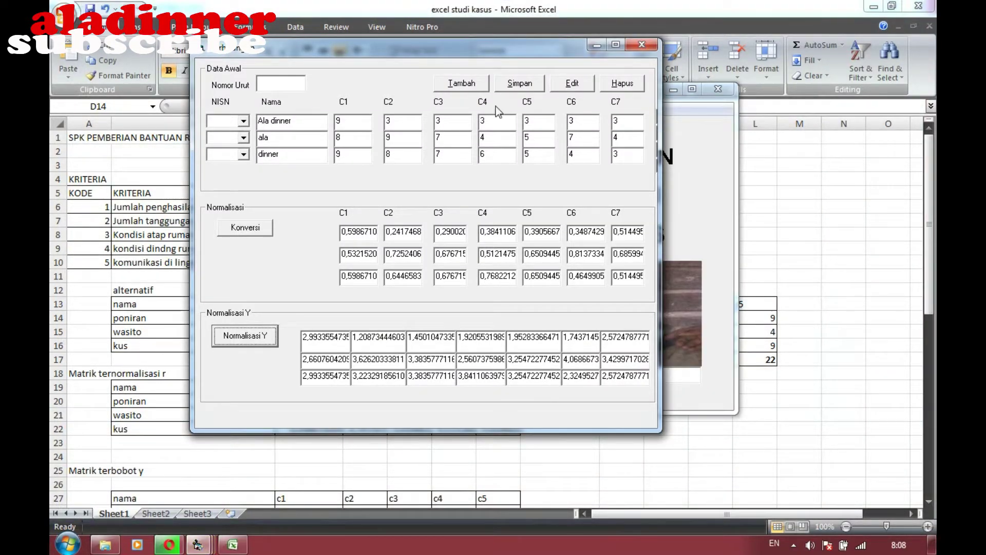
{"action": "key", "text": "alt+Tab"}
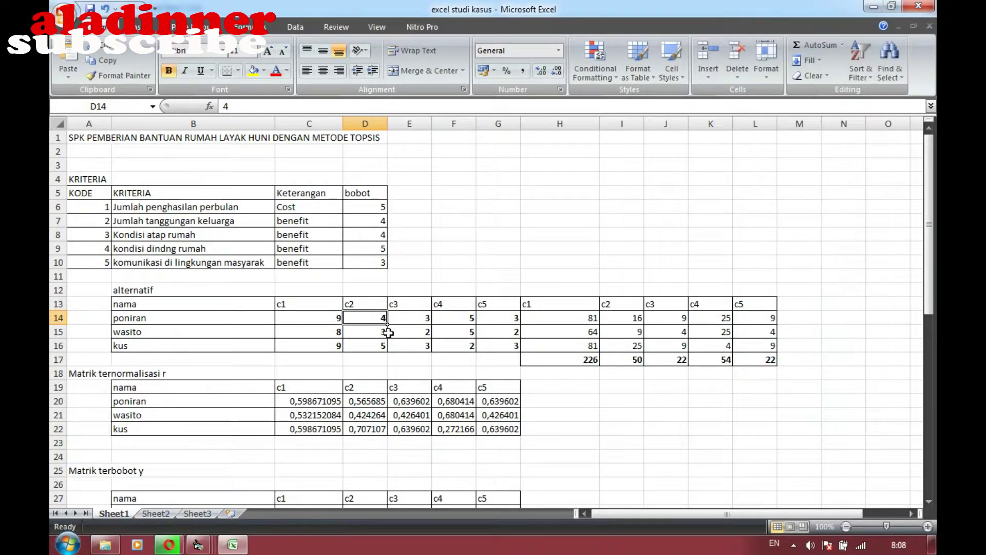
{"action": "type", "text": "3"}
{"action": "key", "text": "Return"}
{"action": "type", "text": "9"}
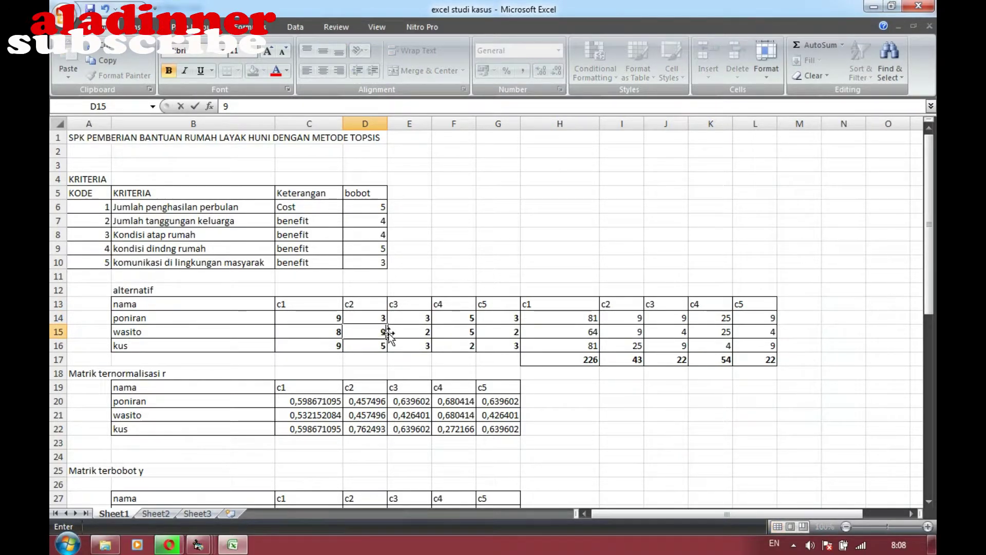
{"action": "key", "text": "Return"}
{"action": "key", "text": "Return"}
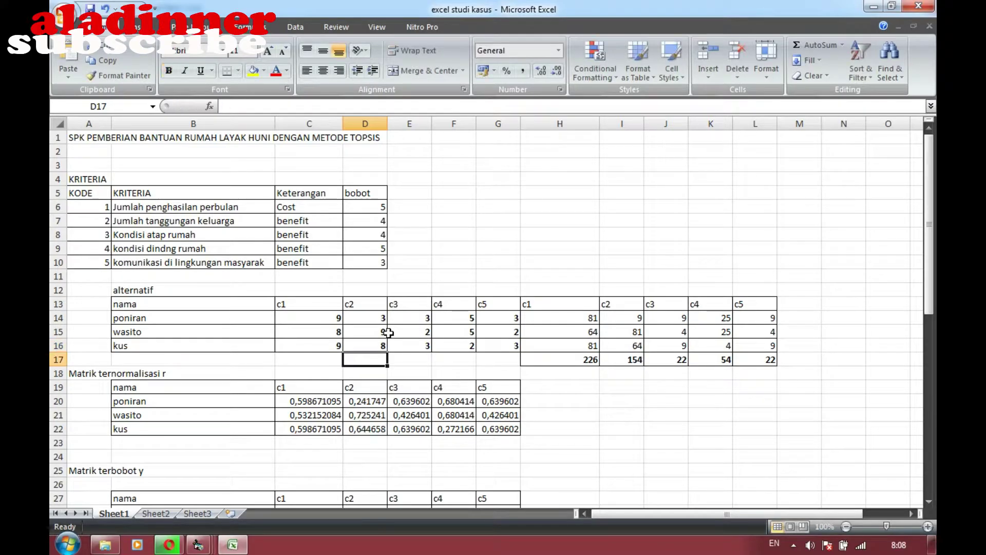
Enter the c3 scores 3, 7, 7 into E14:E16
{"action": "left_click", "coordinate": [416, 318]}
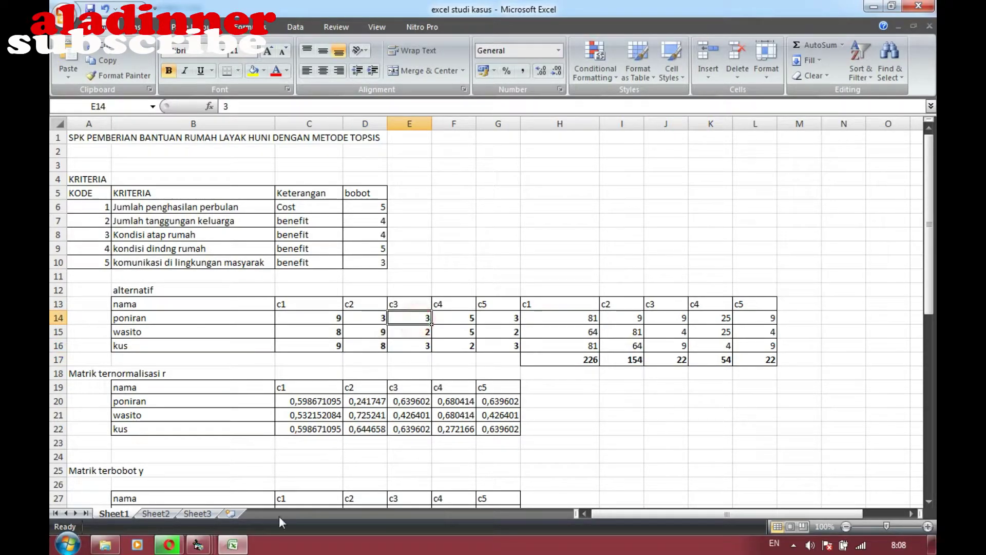
{"action": "mouse_move", "coordinate": [211, 542]}
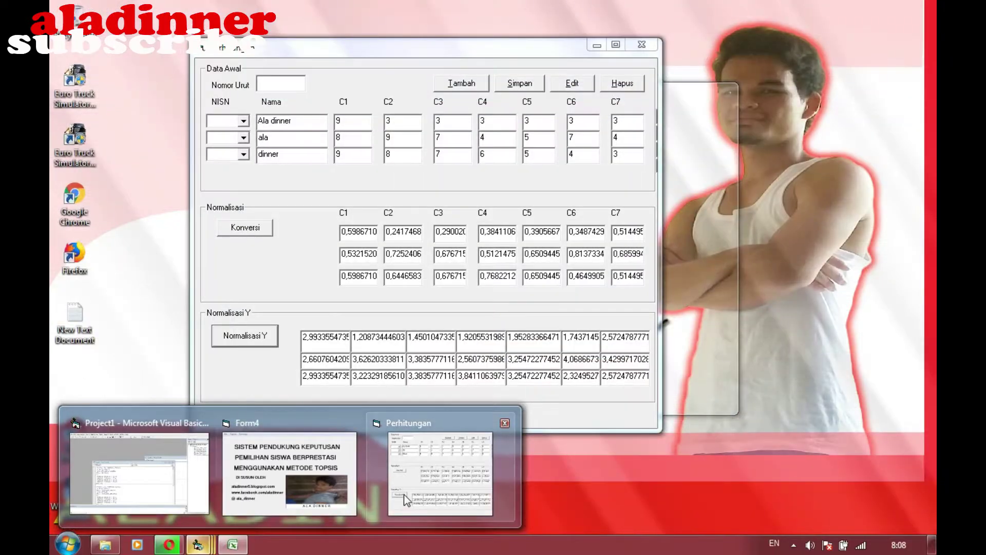
{"action": "left_click", "coordinate": [408, 492]}
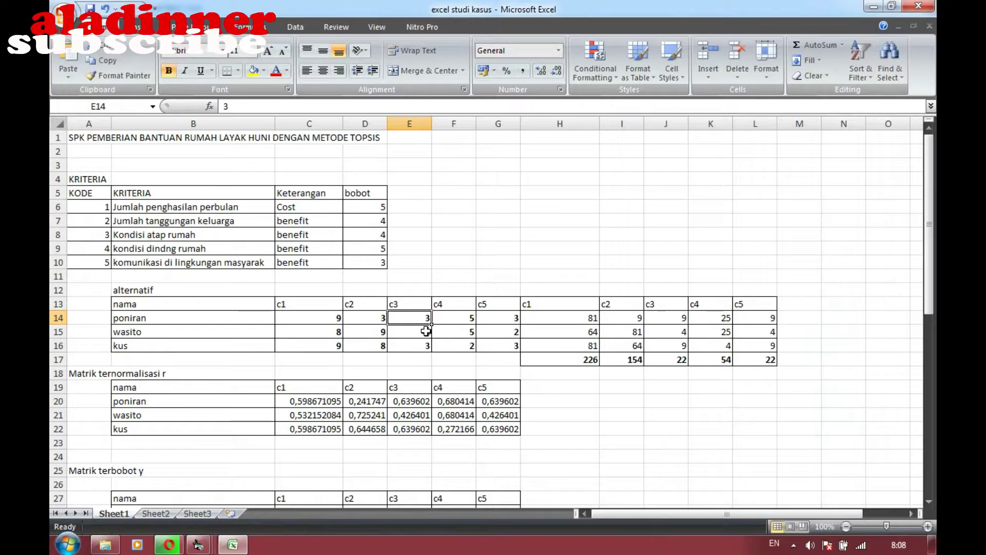
{"action": "type", "text": "3"}
{"action": "key", "text": "Return"}
{"action": "type", "text": "7"}
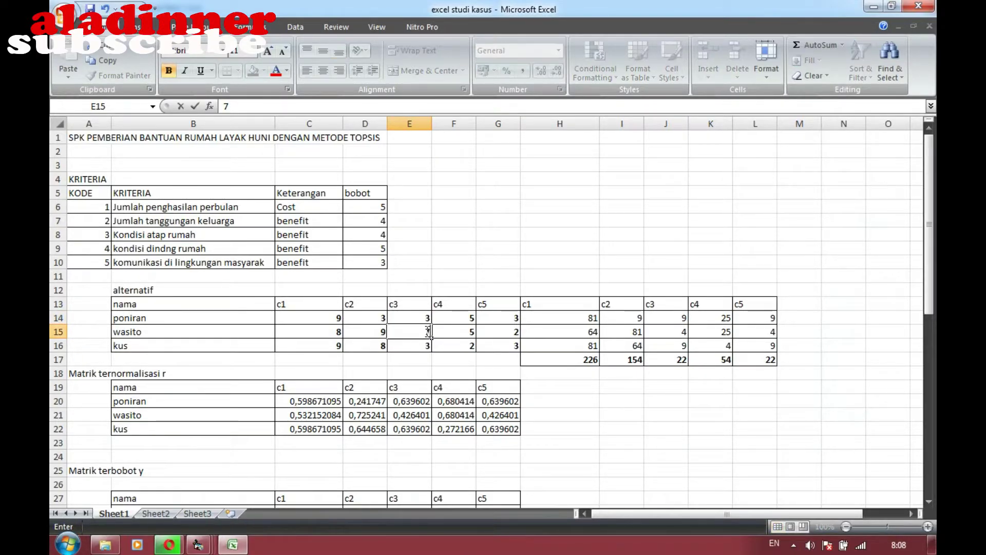
{"action": "key", "text": "Return"}
{"action": "type", "text": "7"}
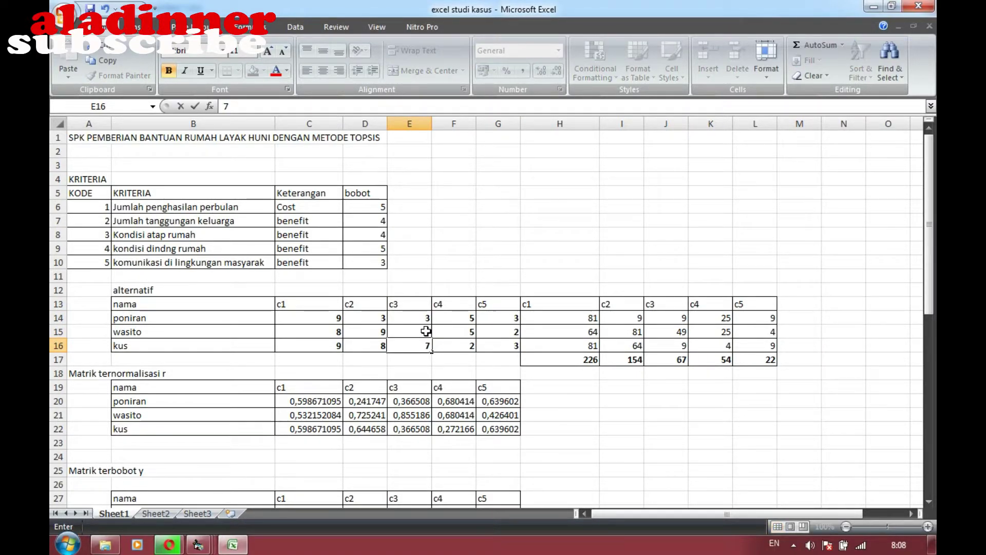
{"action": "key", "text": "Return"}
Enter the c4 scores 3, 4, 6 into F14:F16
{"action": "left_click", "coordinate": [453, 317]}
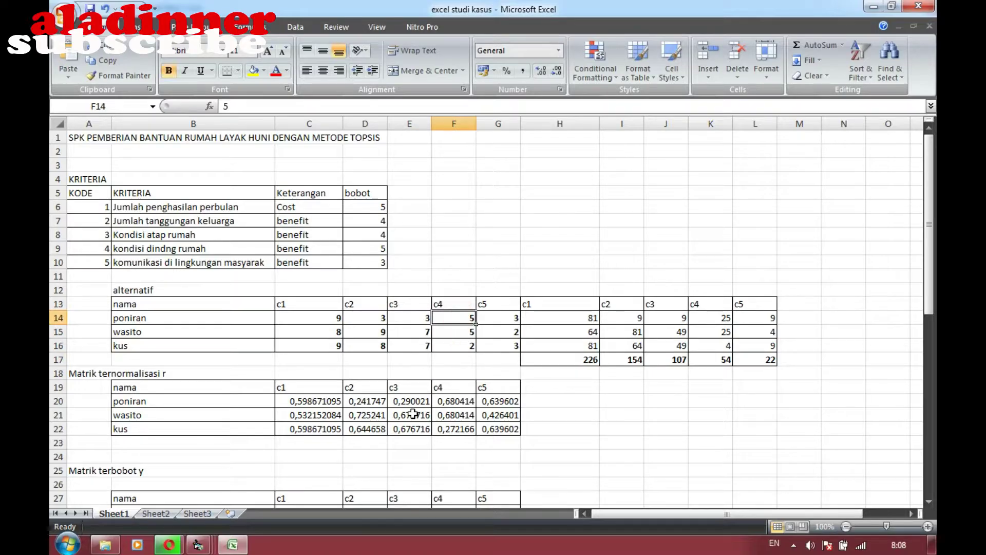
{"action": "left_click", "coordinate": [205, 540]}
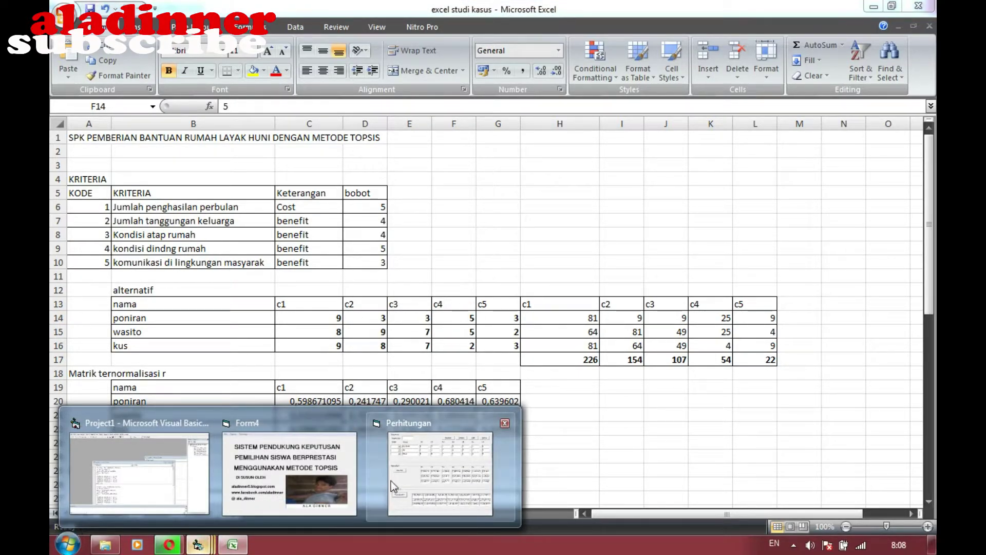
{"action": "mouse_move", "coordinate": [393, 479]}
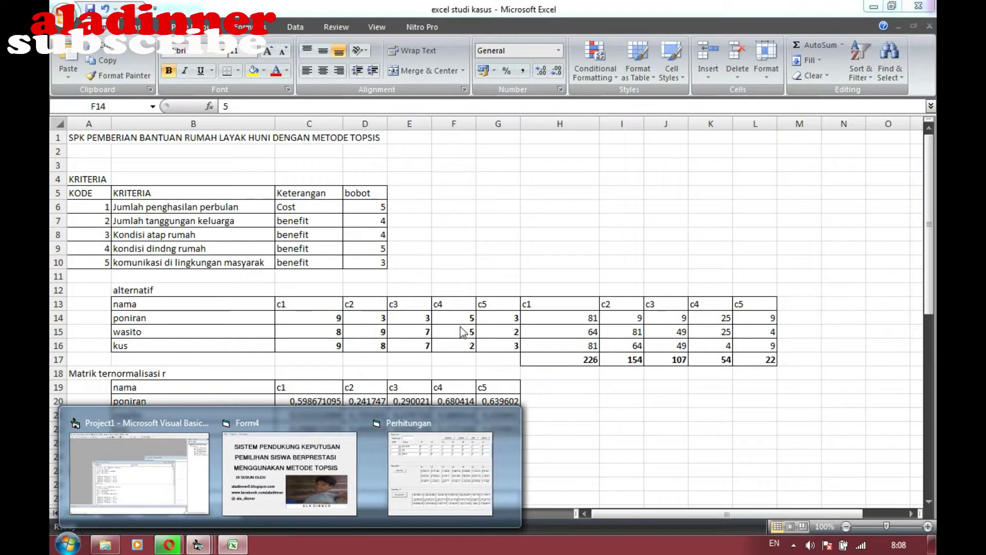
{"action": "left_click", "coordinate": [460, 316]}
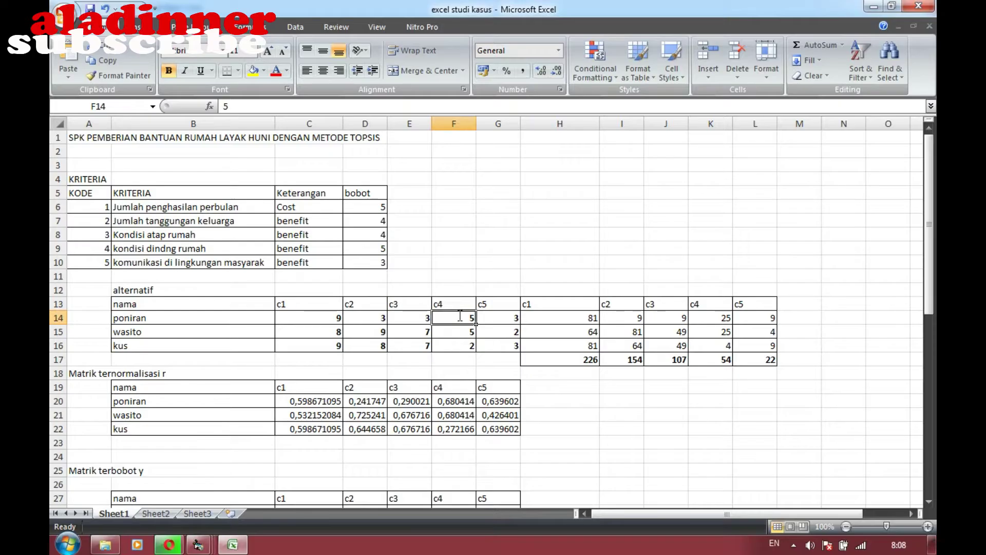
{"action": "type", "text": "3"}
{"action": "key", "text": "Return"}
{"action": "type", "text": "4"}
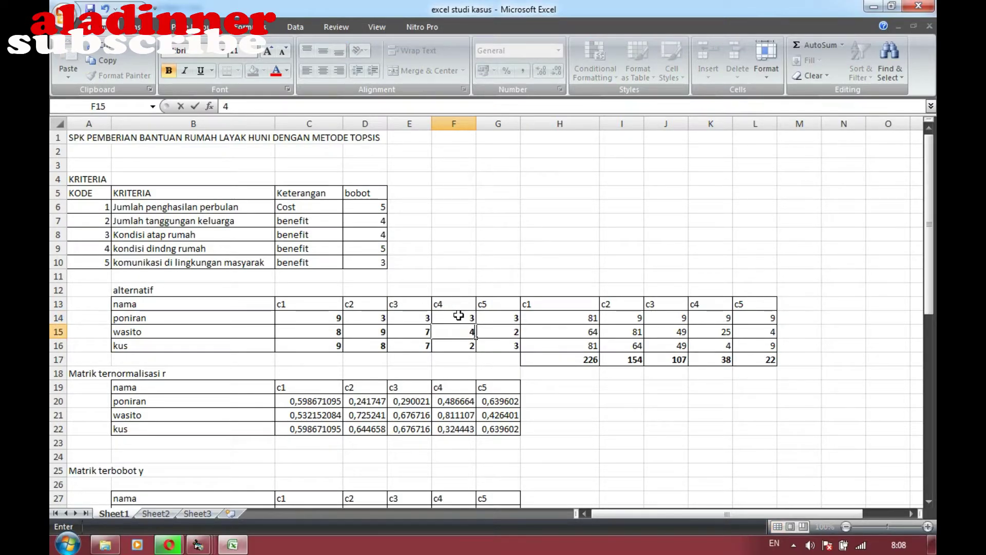
{"action": "key", "text": "Return"}
{"action": "type", "text": "6"}
{"action": "key", "text": "Return"}
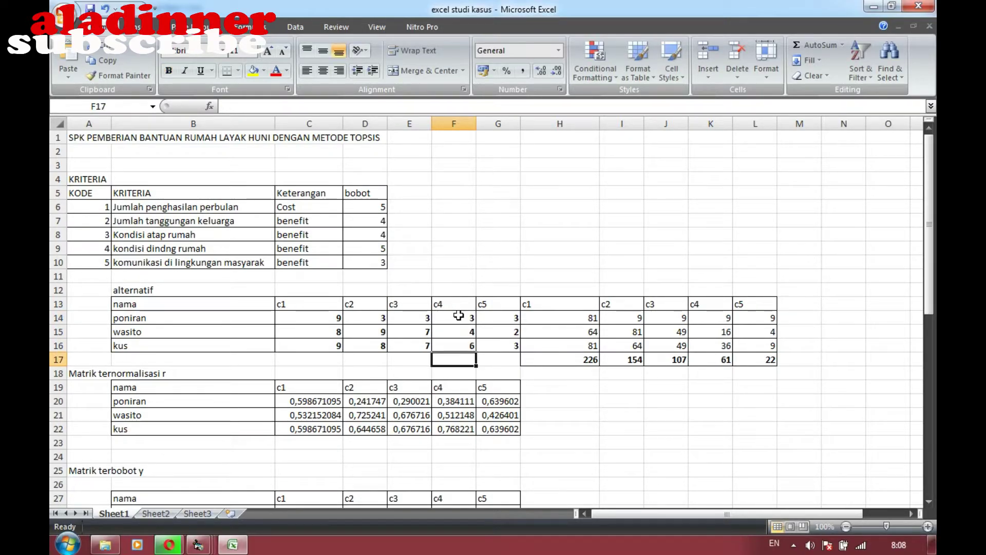
Enter the c5 scores 3, 5, 5 into G14:G16
{"action": "left_click", "coordinate": [501, 319]}
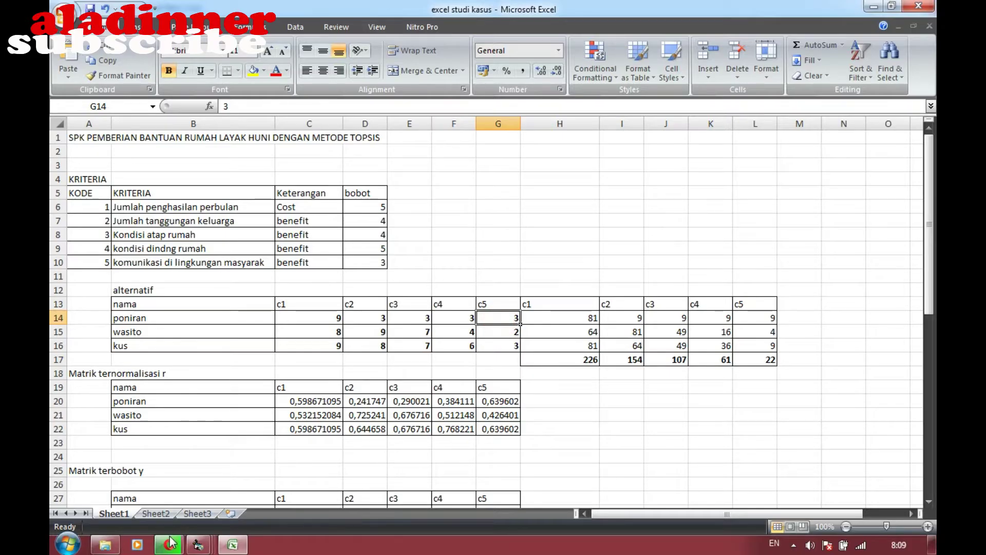
{"action": "mouse_move", "coordinate": [170, 543]}
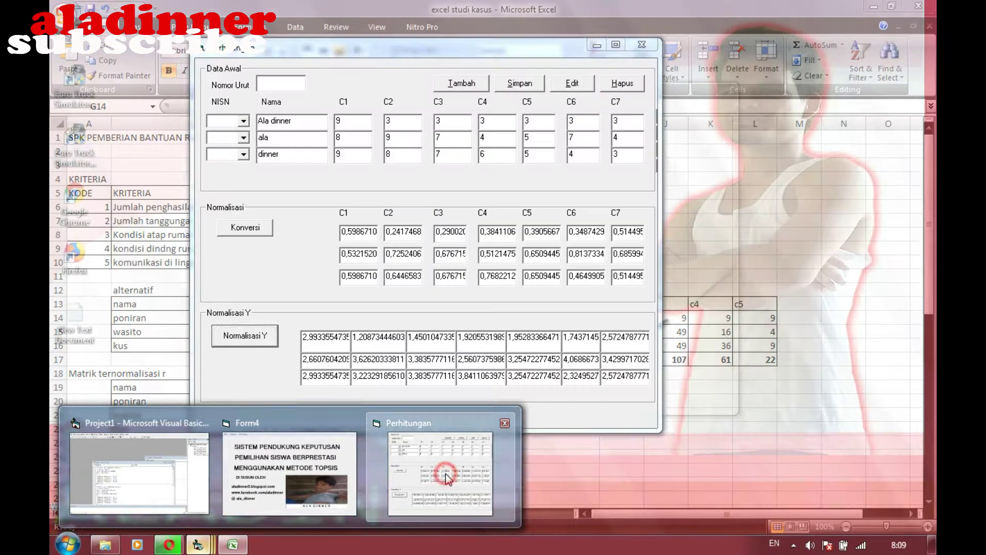
{"action": "left_click", "coordinate": [445, 473]}
{"action": "left_click", "coordinate": [811, 210]}
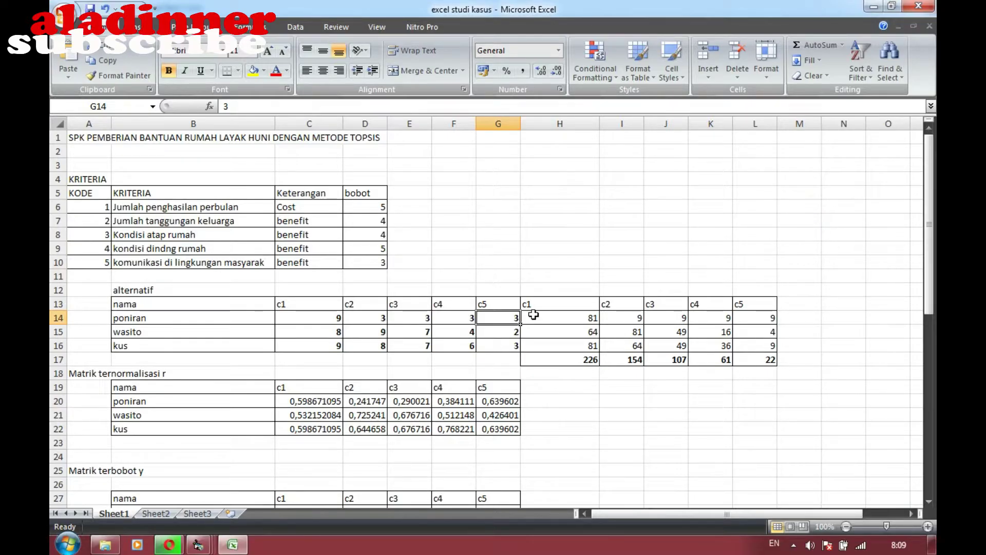
{"action": "type", "text": "3"}
{"action": "key", "text": "Return"}
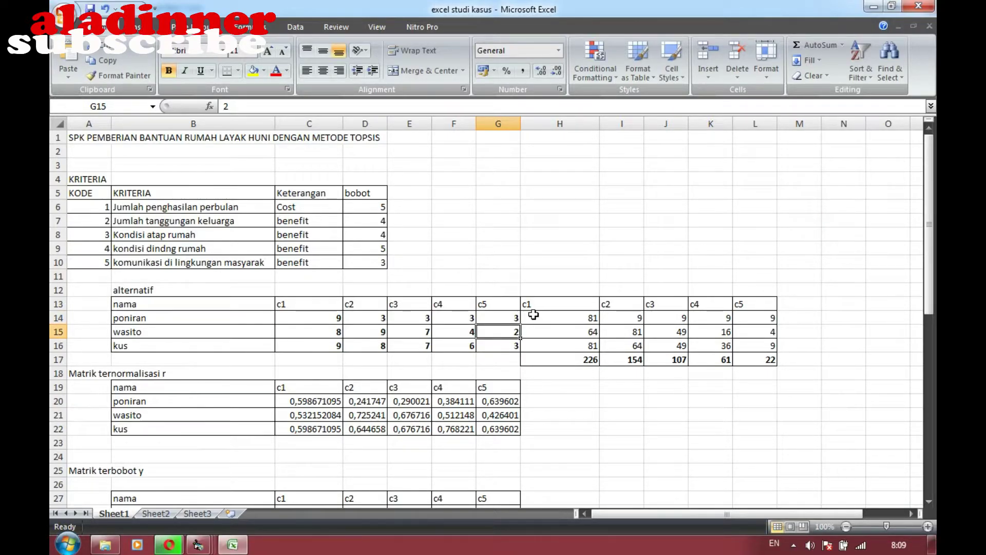
{"action": "type", "text": "5"}
{"action": "key", "text": "Return"}
{"action": "type", "text": "5"}
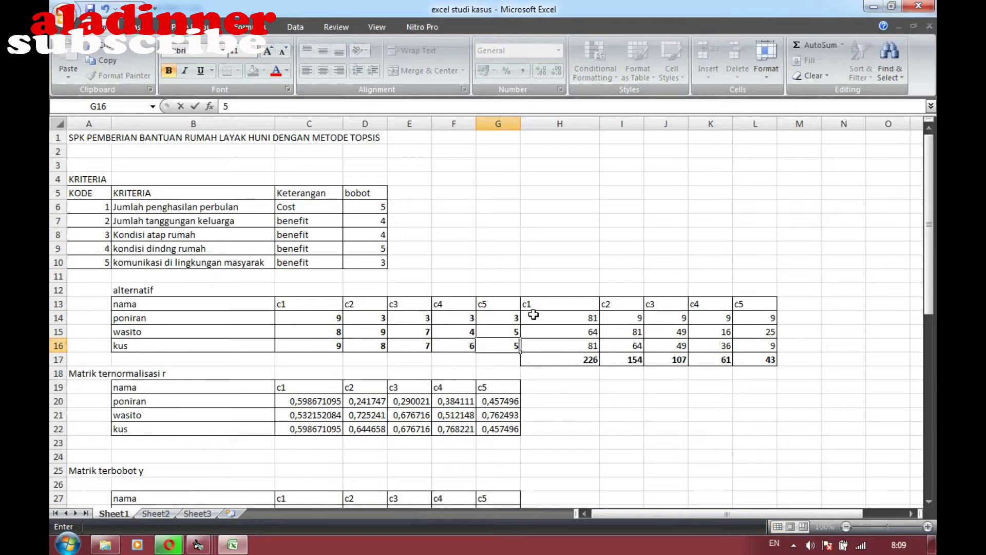
{"action": "key", "text": "Return"}
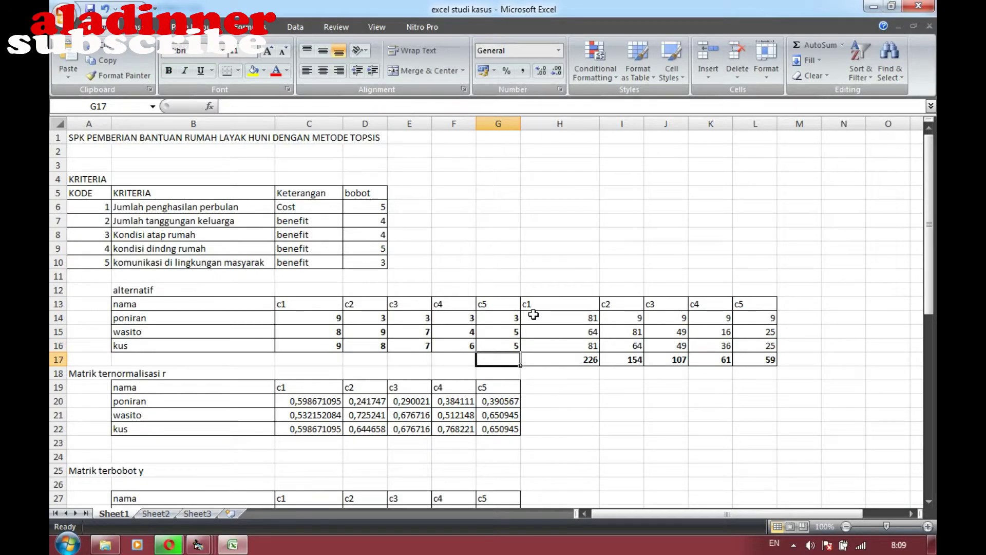
{"action": "left_click", "coordinate": [315, 403]}
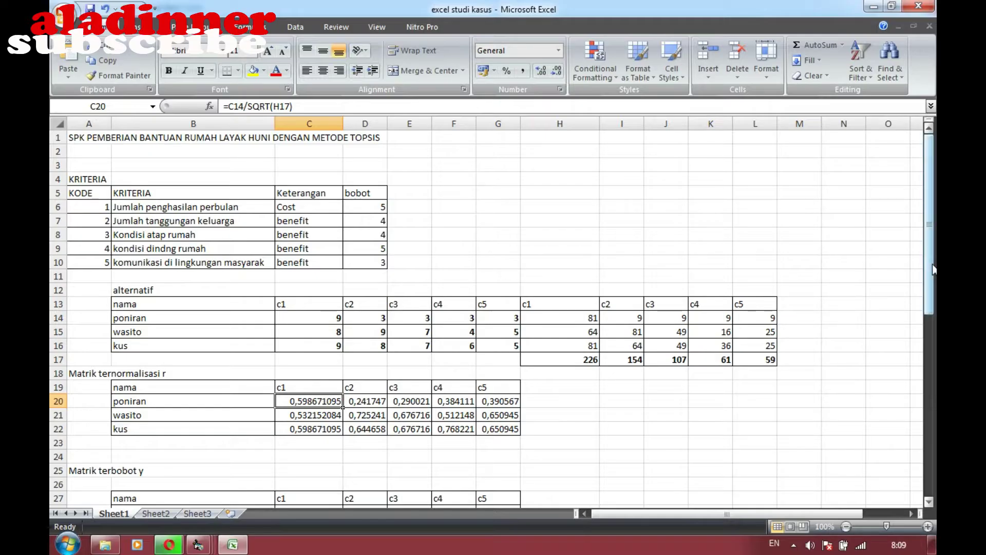
{"action": "left_click_drag", "start_coordinate": [932, 269], "coordinate": [932, 323]}
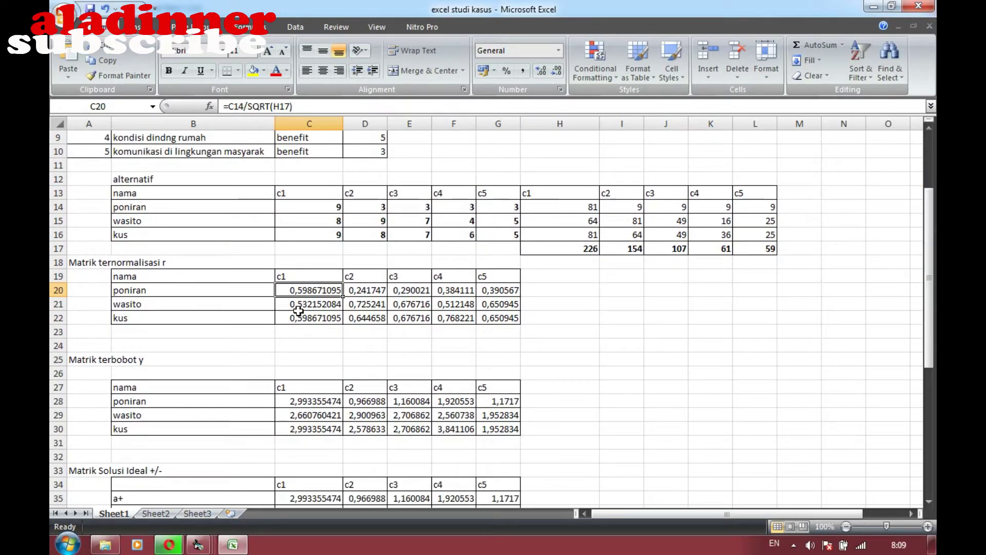
{"action": "left_click", "coordinate": [198, 545]}
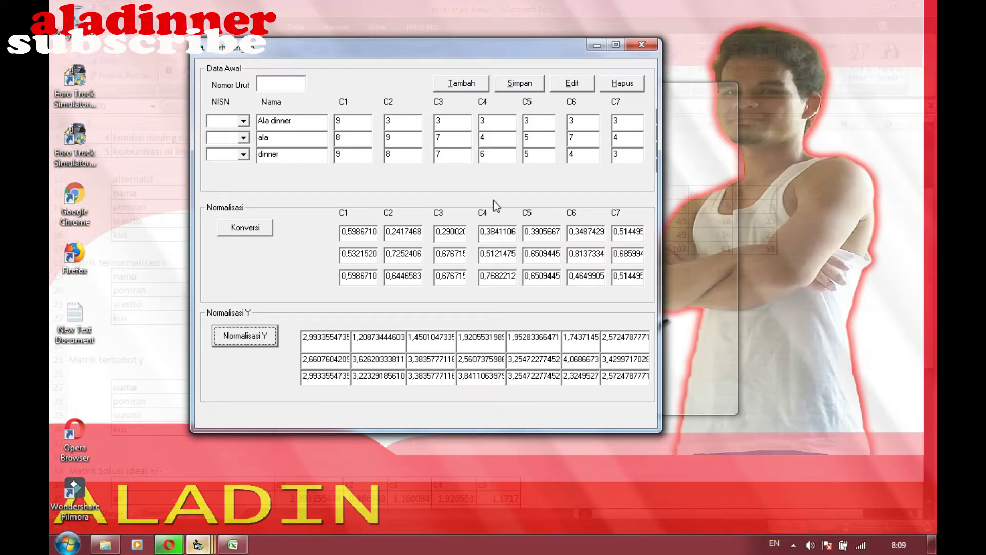
{"action": "left_click", "coordinate": [425, 450]}
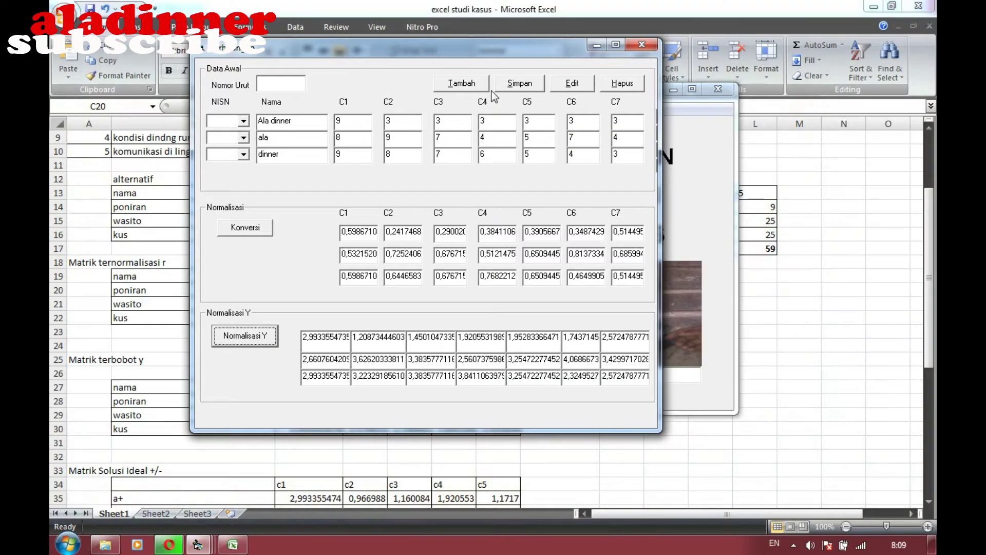
{"action": "left_click_drag", "start_coordinate": [498, 50], "coordinate": [663, 141]}
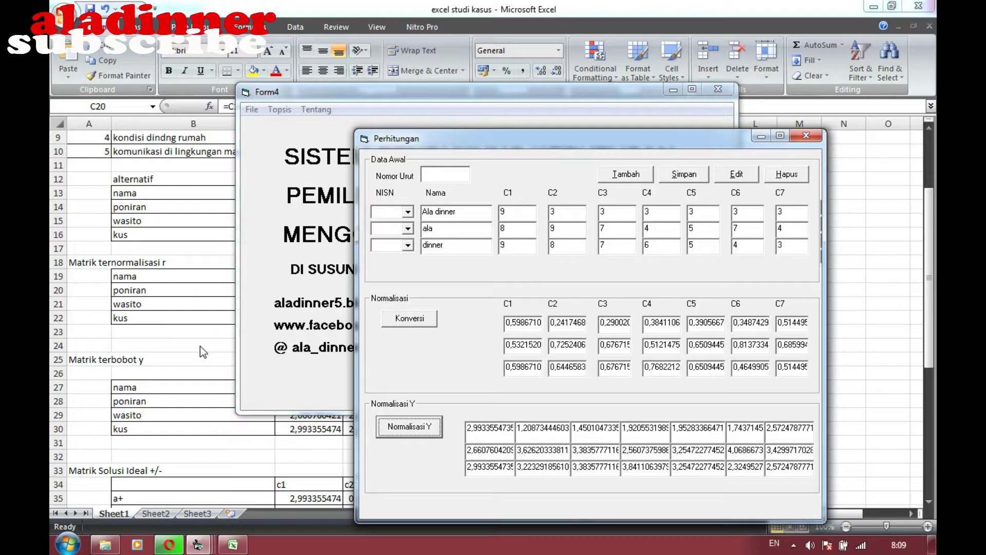
{"action": "key", "text": "alt+Tab"}
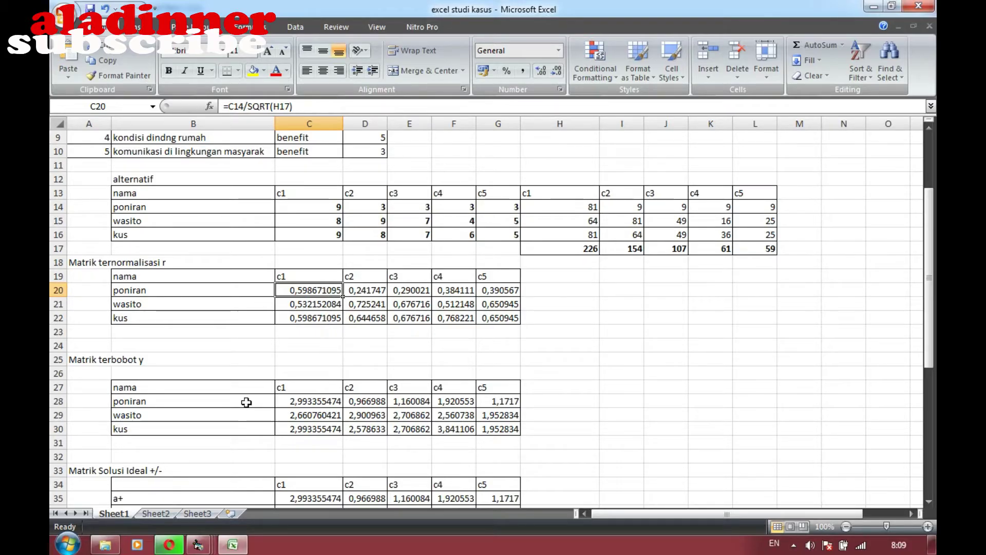
Inspect the =C20*D6 weighted-value formula in C28 and the c1 weight it references in D6
{"action": "left_click", "coordinate": [303, 403]}
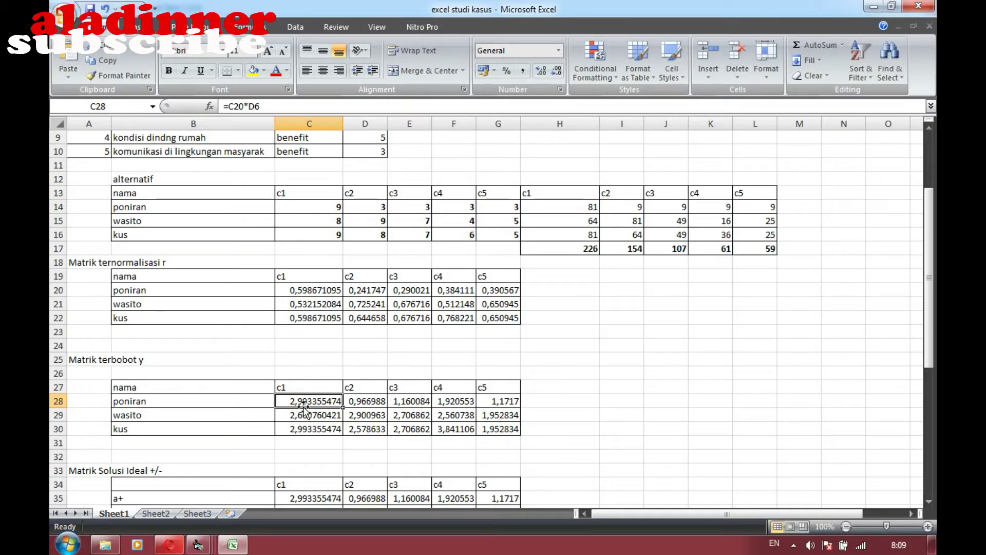
{"action": "key", "text": "Up"}
{"action": "key", "text": "Up"}
{"action": "key", "text": "Up"}
{"action": "key", "text": "Up"}
{"action": "key", "text": "Up"}
{"action": "key", "text": "Up"}
{"action": "key", "text": "Up"}
{"action": "key", "text": "Up"}
{"action": "key", "text": "Up"}
{"action": "key", "text": "Up"}
{"action": "key", "text": "Up"}
{"action": "key", "text": "Up"}
{"action": "key", "text": "Up"}
{"action": "key", "text": "Up"}
{"action": "key", "text": "Up"}
{"action": "key", "text": "Up"}
{"action": "key", "text": "Up"}
{"action": "key", "text": "Up"}
{"action": "key", "text": "Up"}
{"action": "key", "text": "Up"}
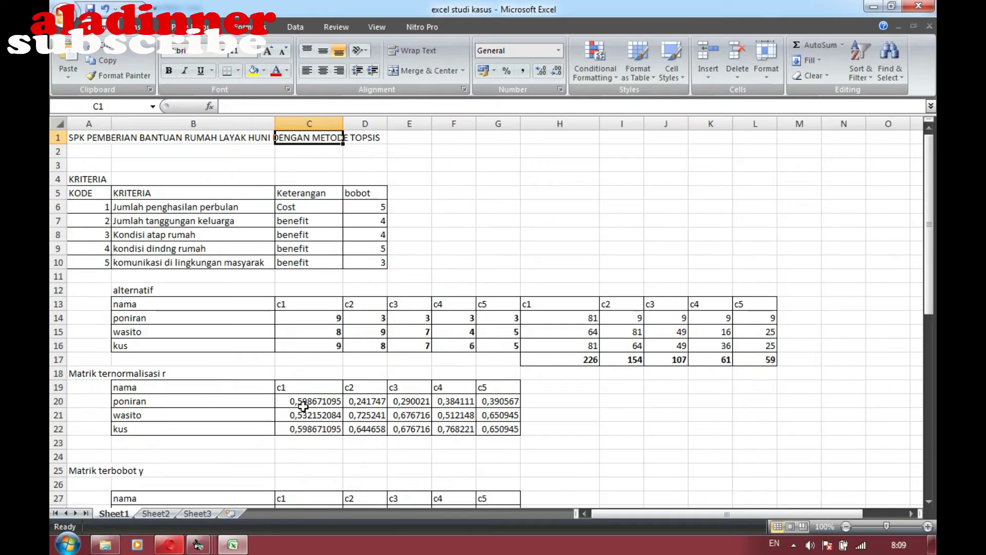
{"action": "key", "text": "Down"}
{"action": "key", "text": "Down"}
{"action": "key", "text": "Down"}
{"action": "key", "text": "Down"}
{"action": "key", "text": "Down"}
{"action": "key", "text": "Right"}
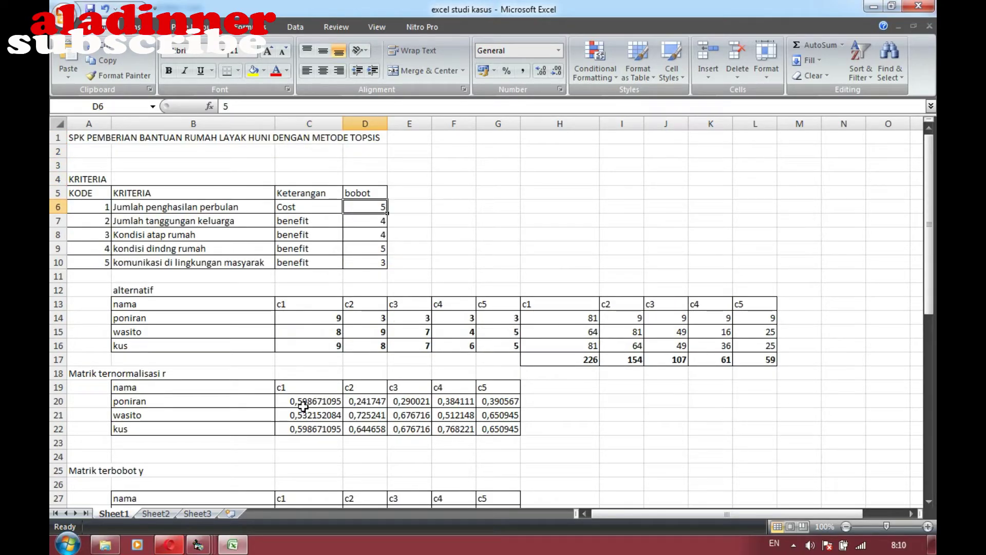
{"action": "key", "text": "Down"}
{"action": "key", "text": "Down"}
{"action": "key", "text": "Down"}
{"action": "key", "text": "Down"}
{"action": "key", "text": "Down"}
{"action": "key", "text": "Down"}
{"action": "key", "text": "Down"}
{"action": "key", "text": "Down"}
{"action": "key", "text": "Down"}
{"action": "key", "text": "Down"}
{"action": "key", "text": "Down"}
{"action": "key", "text": "Down"}
{"action": "key", "text": "Down"}
{"action": "key", "text": "Down"}
{"action": "key", "text": "Down"}
{"action": "key", "text": "Down"}
{"action": "key", "text": "Down"}
{"action": "key", "text": "Down"}
{"action": "key", "text": "Down"}
{"action": "key", "text": "Down"}
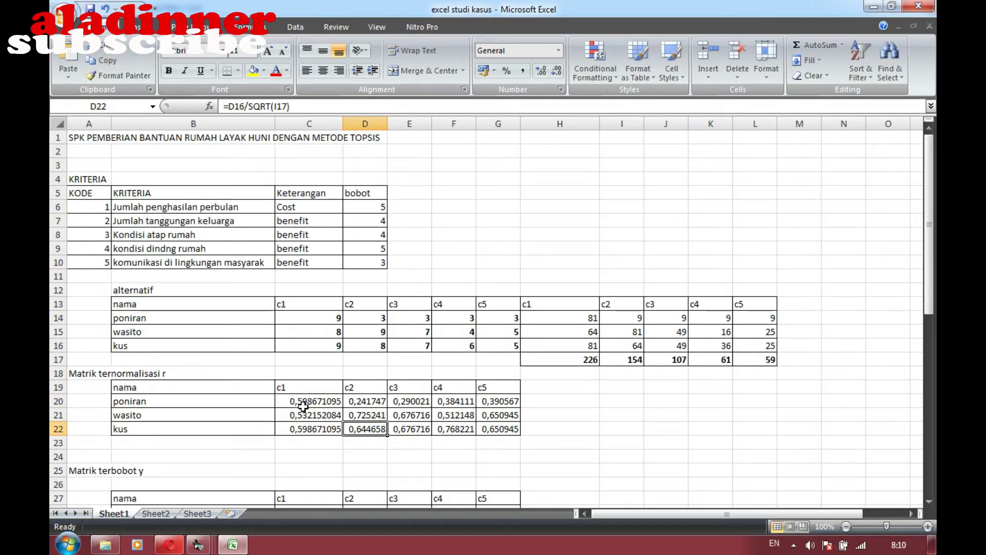
{"action": "key", "text": "Left"}
{"action": "key", "text": "Left"}
{"action": "key", "text": "Up"}
{"action": "key", "text": "Up"}
{"action": "key", "text": "Up"}
{"action": "key", "text": "Up"}
{"action": "key", "text": "Up"}
{"action": "key", "text": "Up"}
{"action": "key", "text": "Up"}
{"action": "key", "text": "Up"}
{"action": "key", "text": "Up"}
{"action": "key", "text": "Up"}
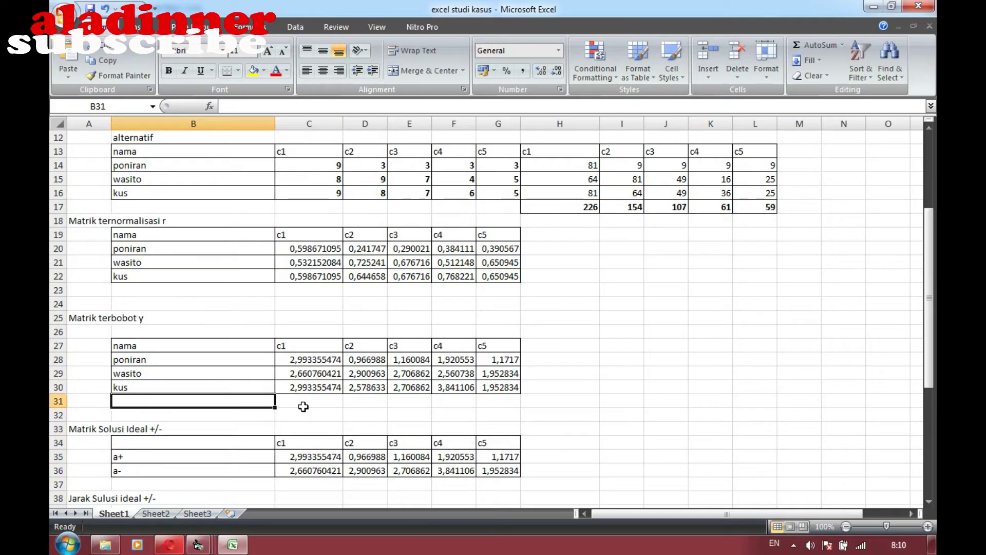
{"action": "key", "text": "Right"}
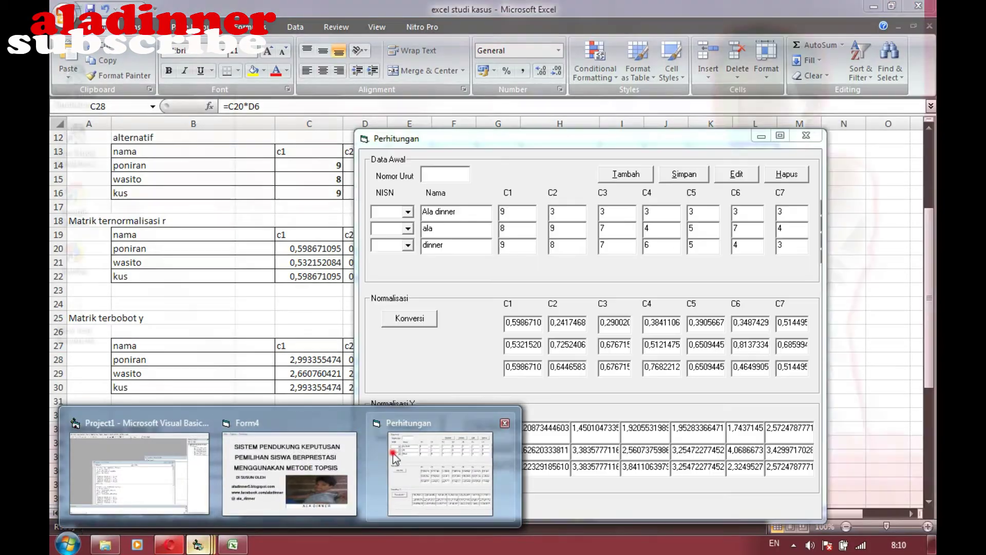
Compare the running Perhitungan calculation form against the Excel sheet
{"action": "left_click", "coordinate": [393, 453]}
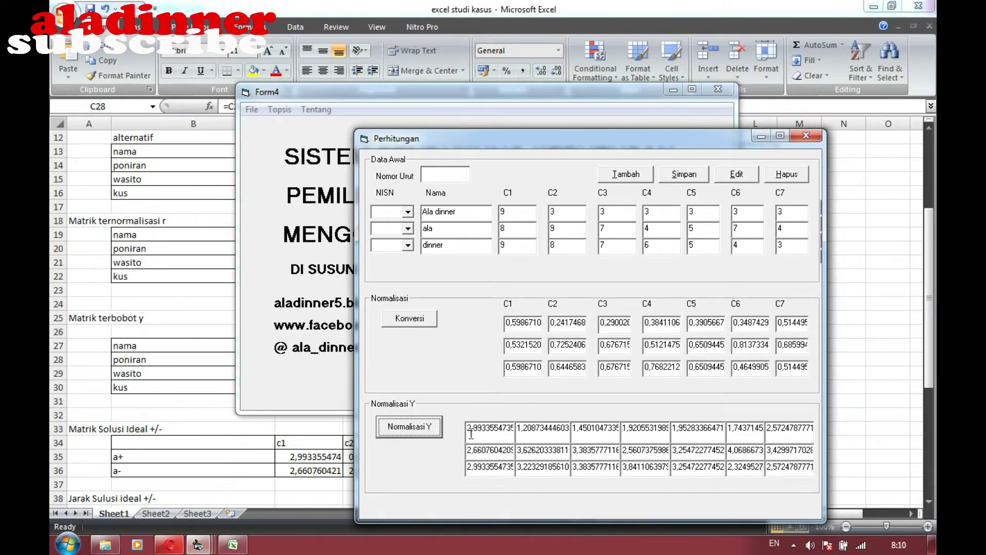
{"action": "left_click", "coordinate": [226, 407]}
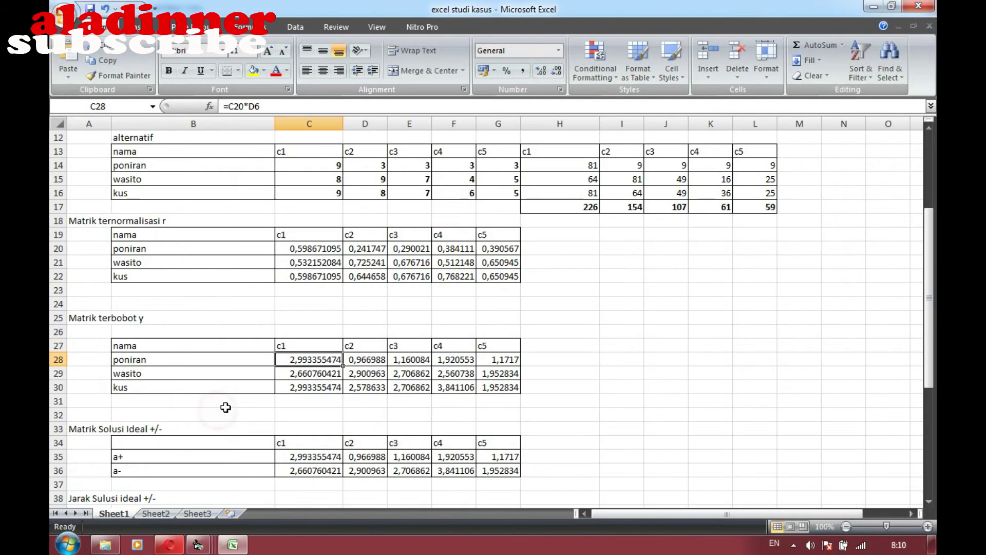
{"action": "mouse_move", "coordinate": [198, 545]}
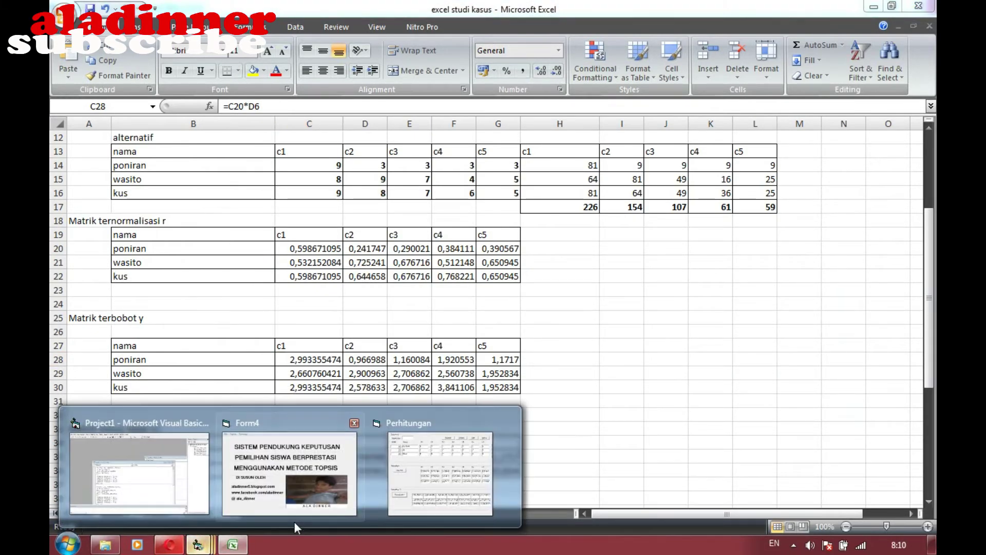
{"action": "left_click", "coordinate": [403, 481]}
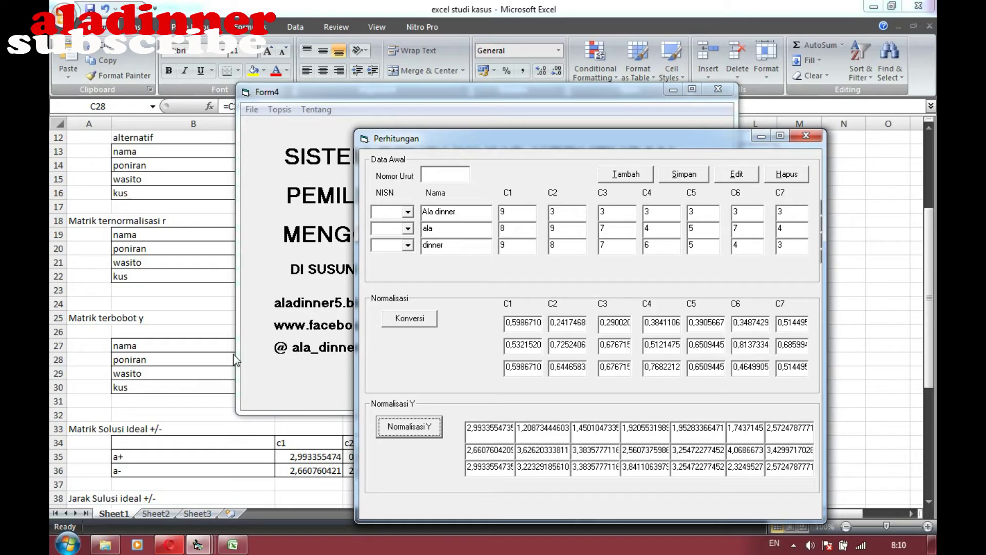
{"action": "key", "text": "alt+Tab"}
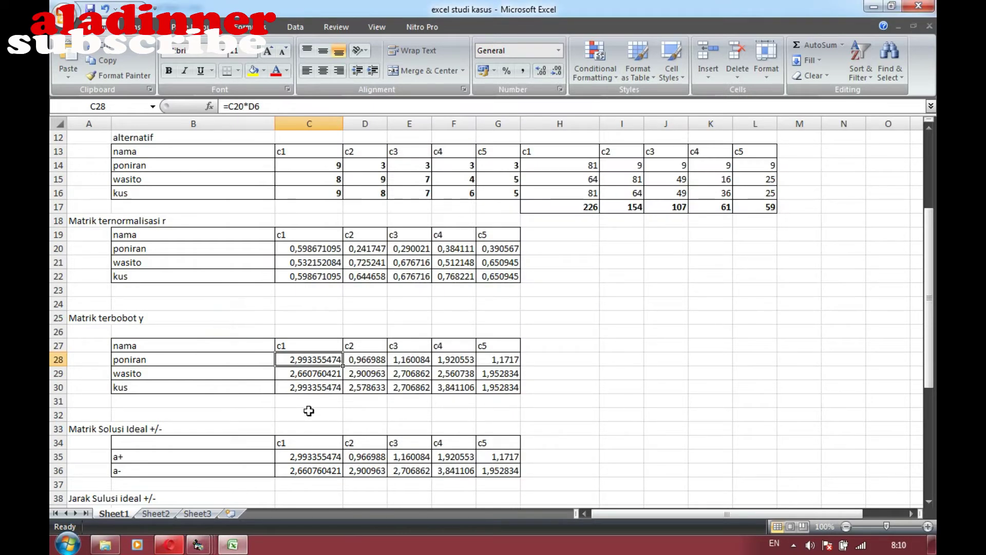
Check wasito's weighted formula in C29, then show Perhitungan moved up over the sheet
{"action": "left_click", "coordinate": [322, 374]}
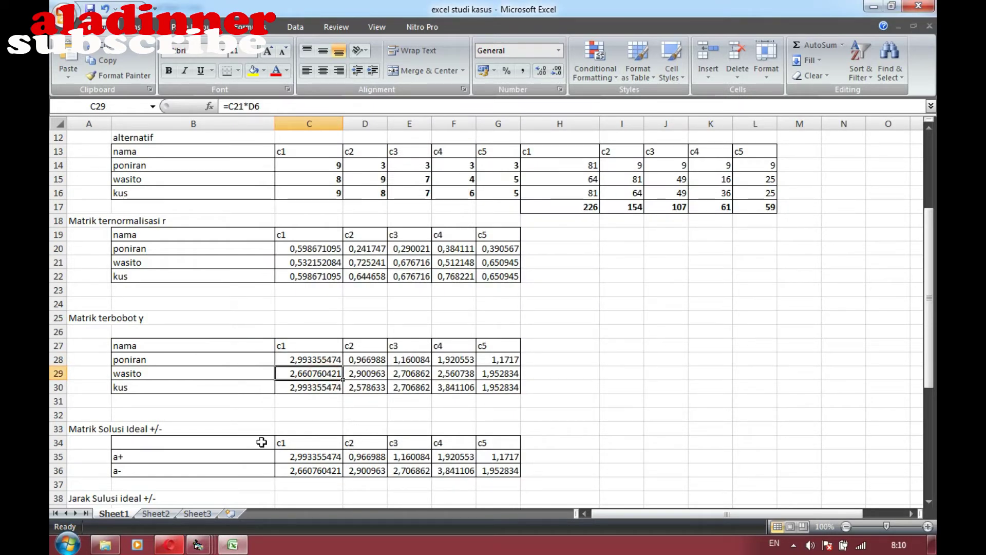
{"action": "mouse_move", "coordinate": [205, 542]}
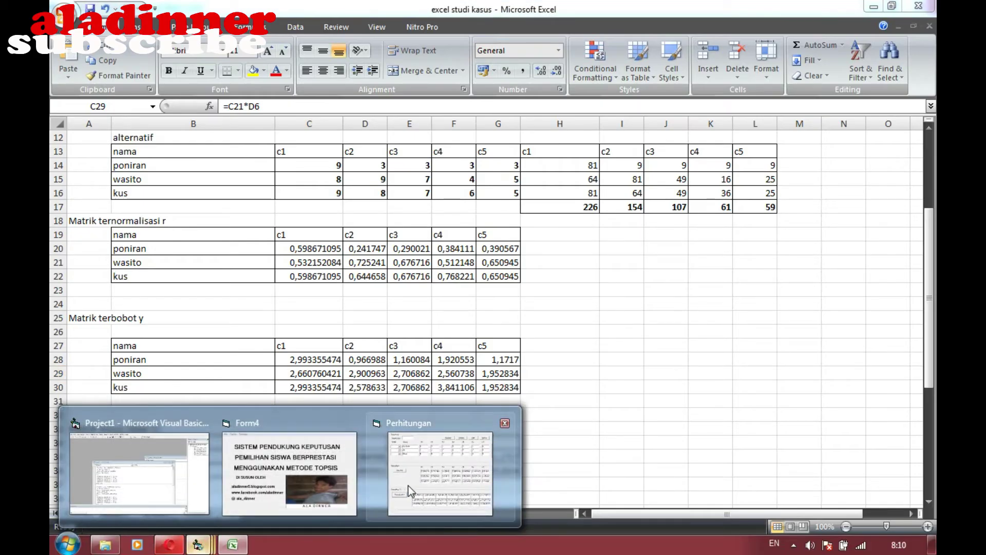
{"action": "left_click", "coordinate": [415, 481]}
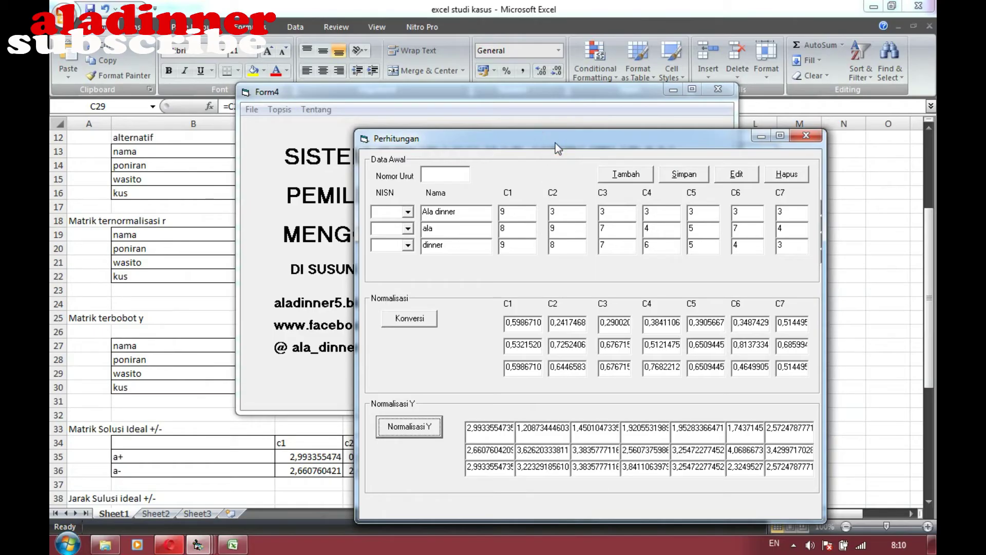
{"action": "left_click_drag", "start_coordinate": [556, 142], "coordinate": [544, 70]}
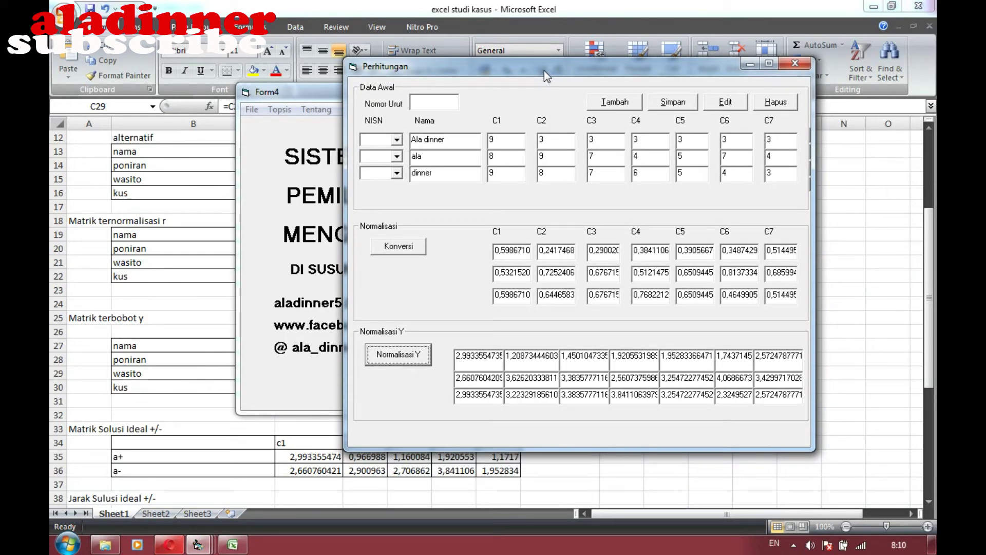